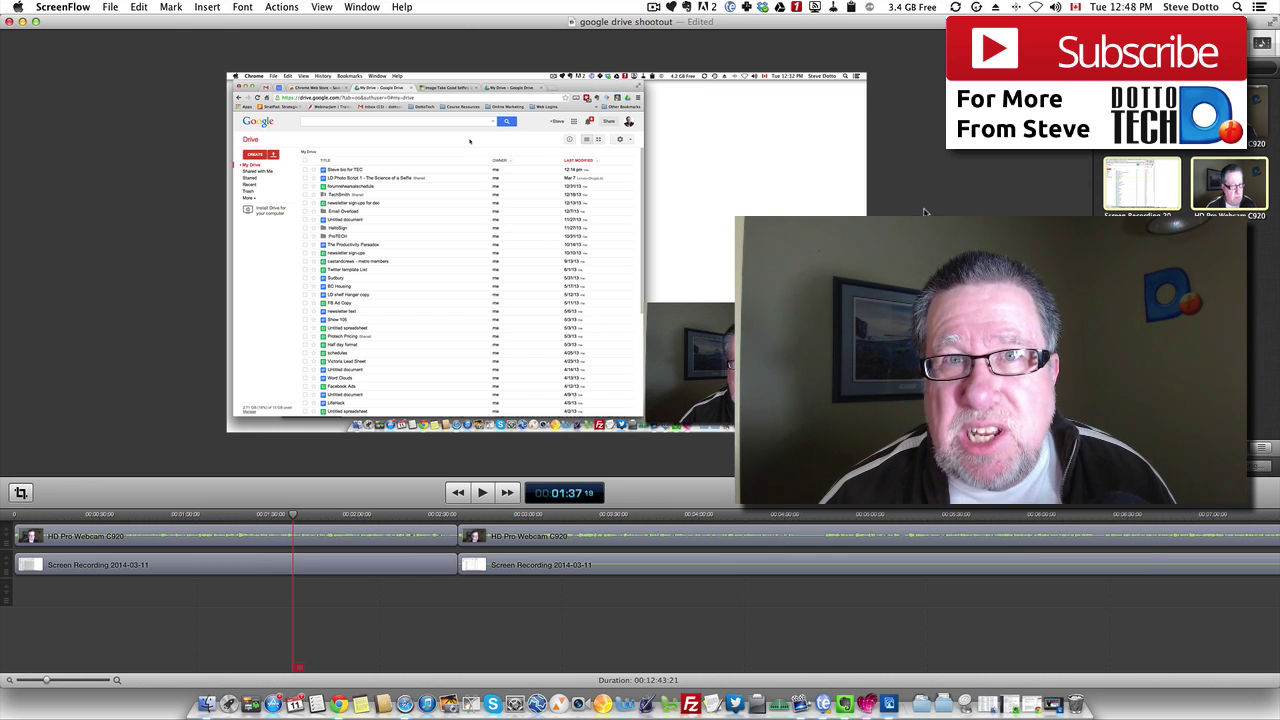
Step: Open Publish to YouTube from the File menu for the google drive shootout project
left_click(52, 7)
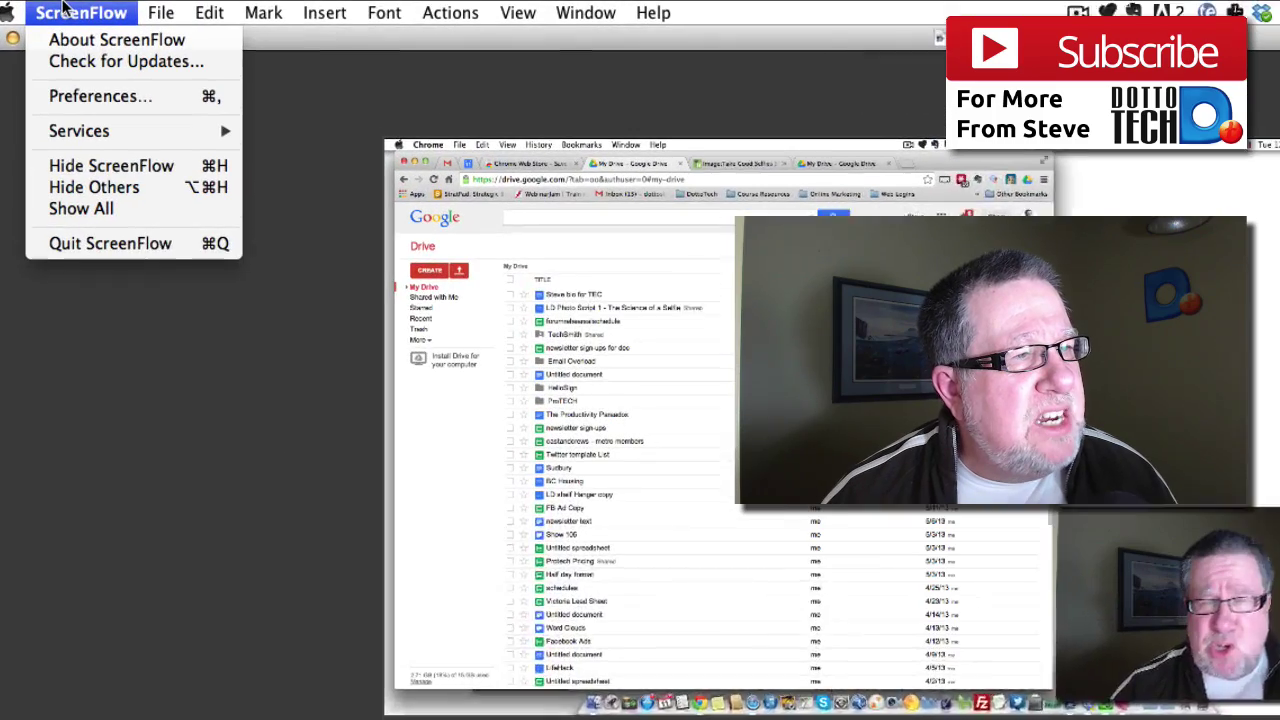
mouse_move(161, 12)
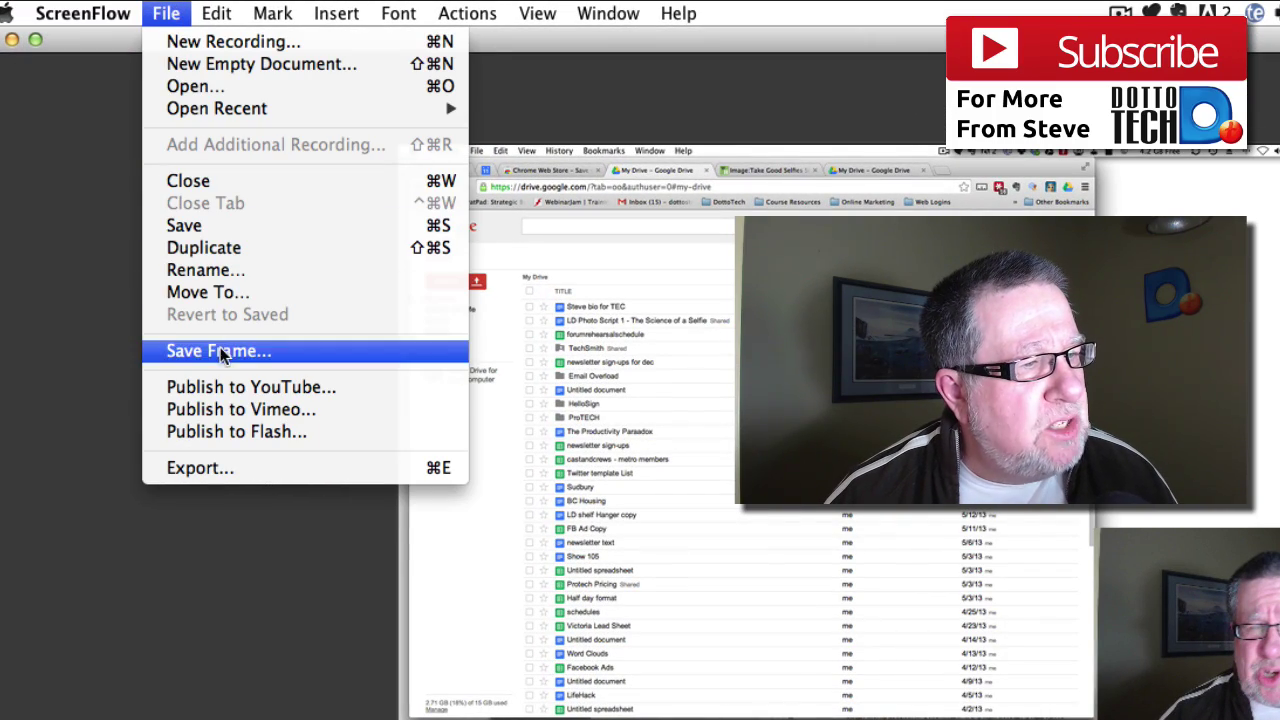
left_click(240, 388)
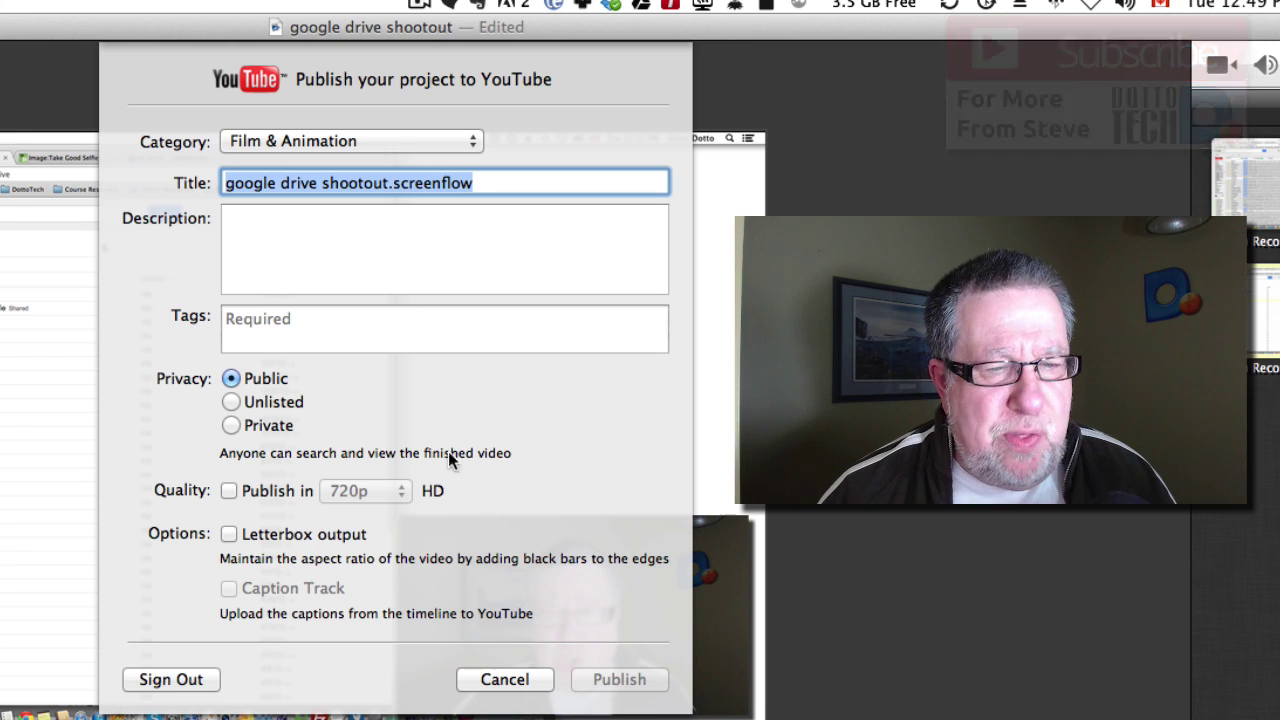
Step: Enable Publish in 720p HD and change the privacy from Public to Unlisted
left_click(224, 491)
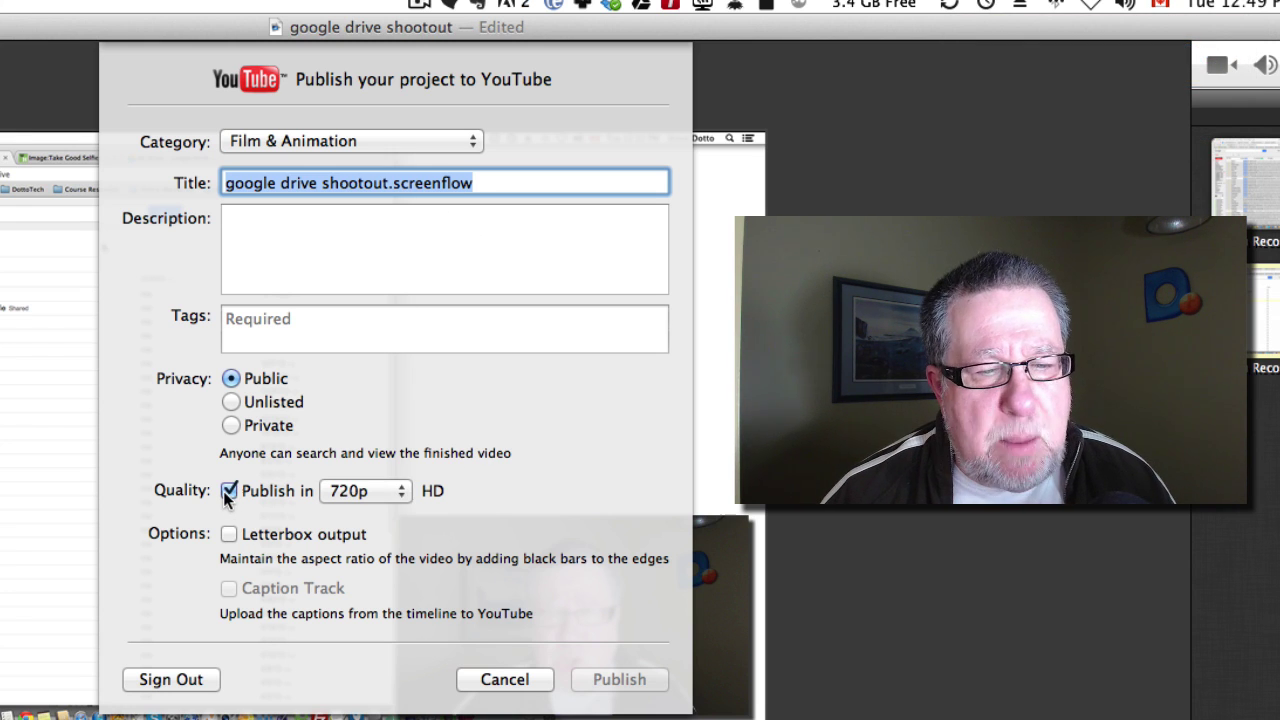
left_click(231, 402)
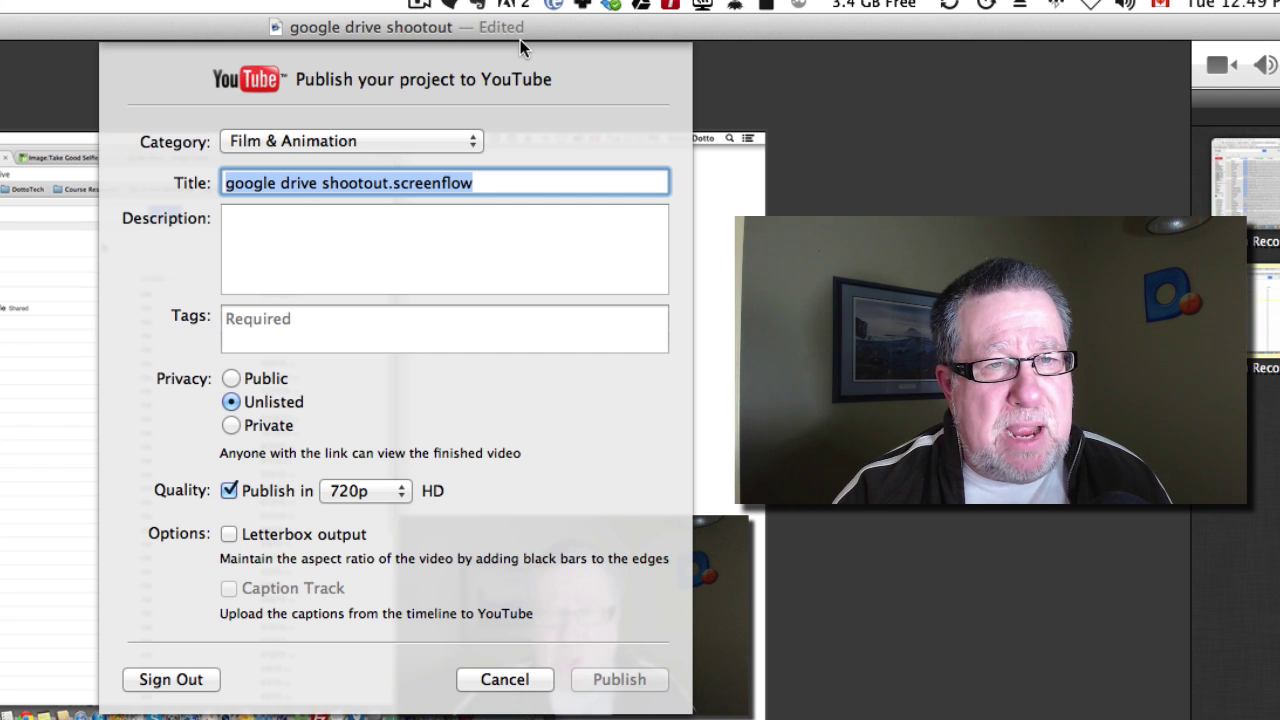
Step: Fill the description with the #YTpromo subscribe and channel promo text, then cancel publishing
left_click(359, 237)
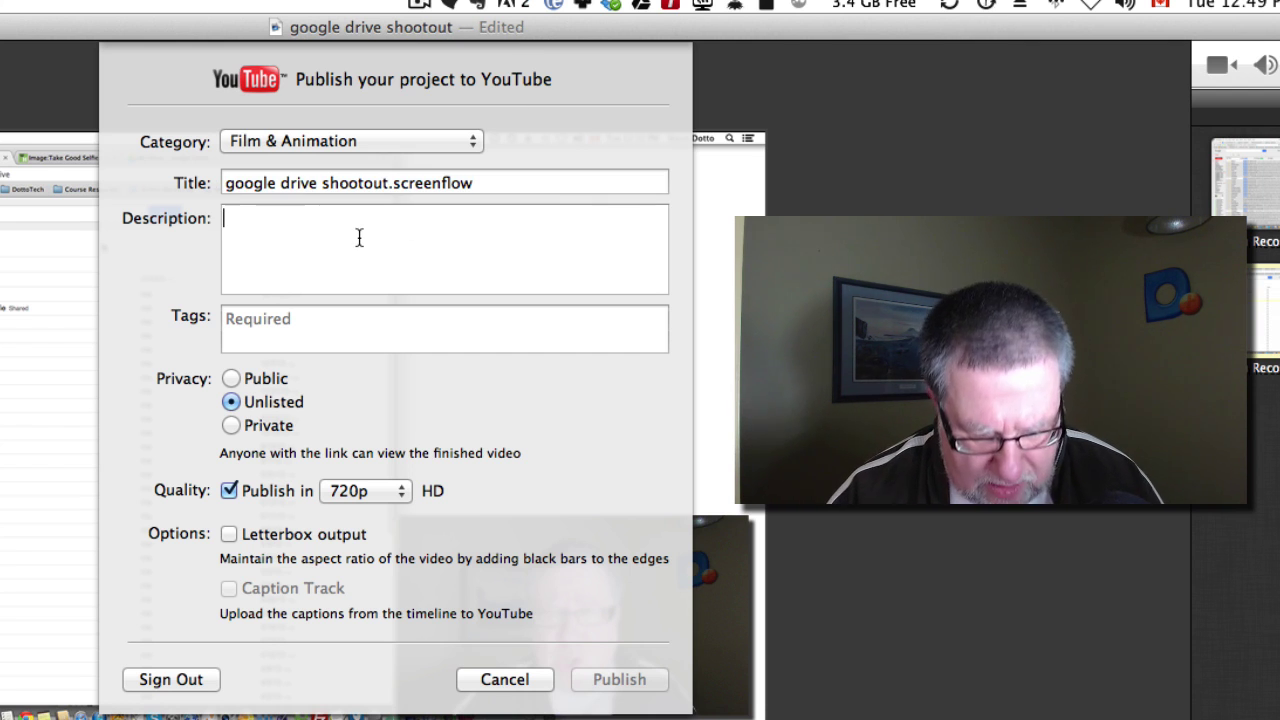
type("#")
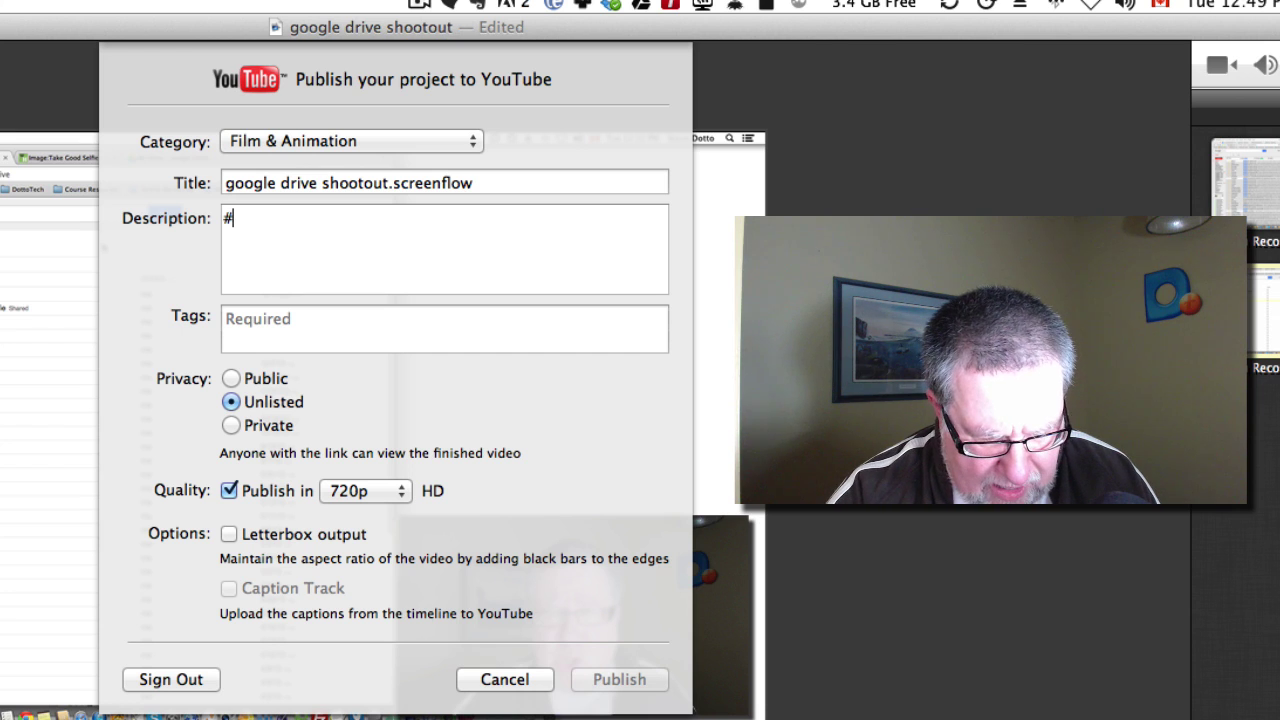
type("YT")
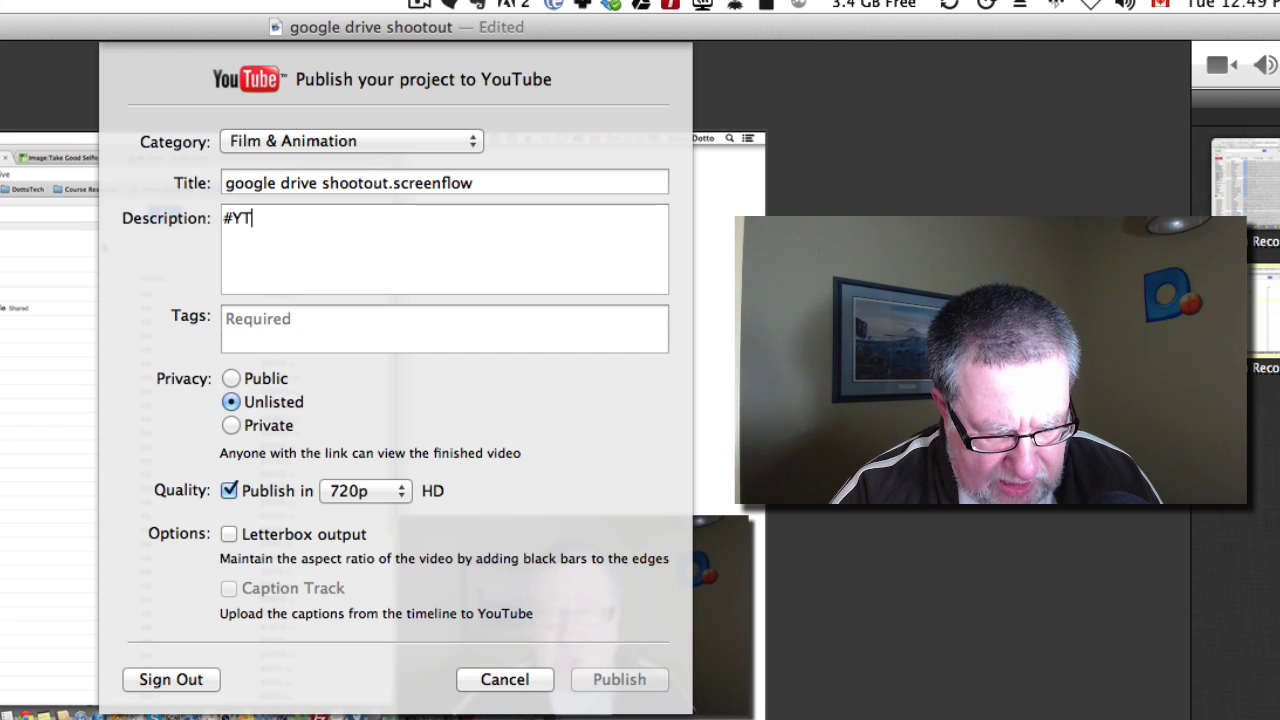
type("pr")
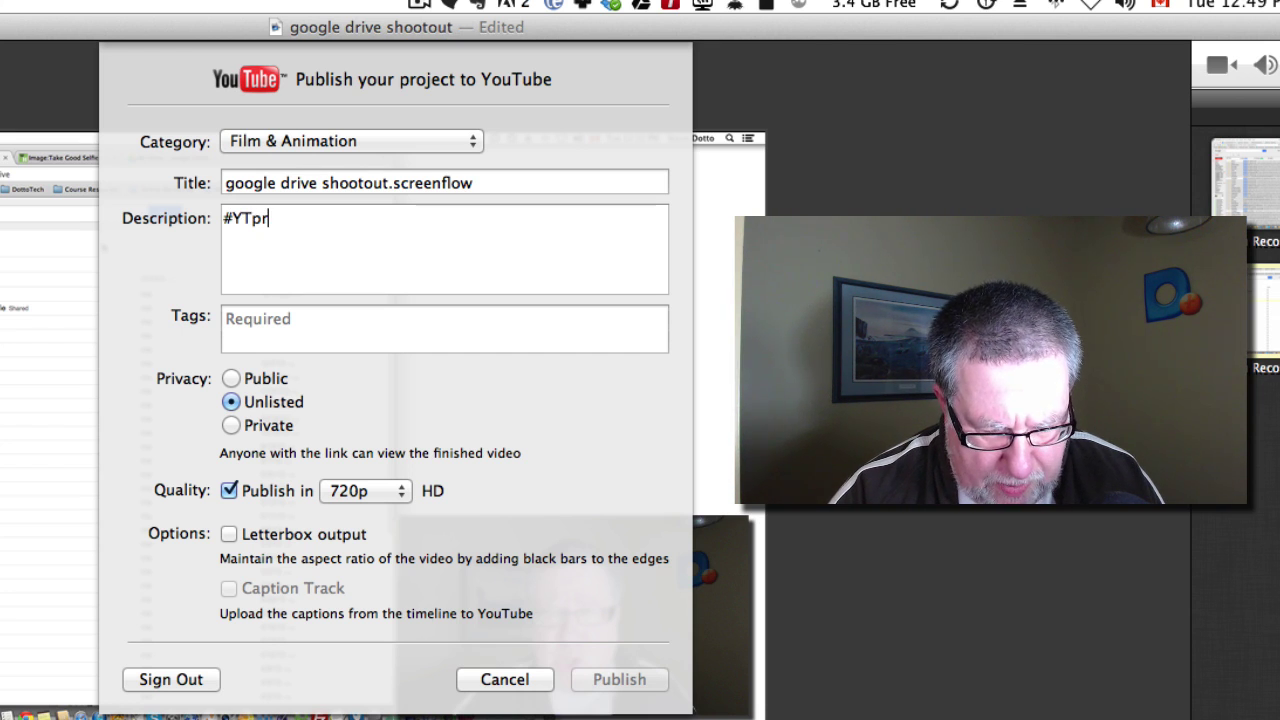
type("omo")
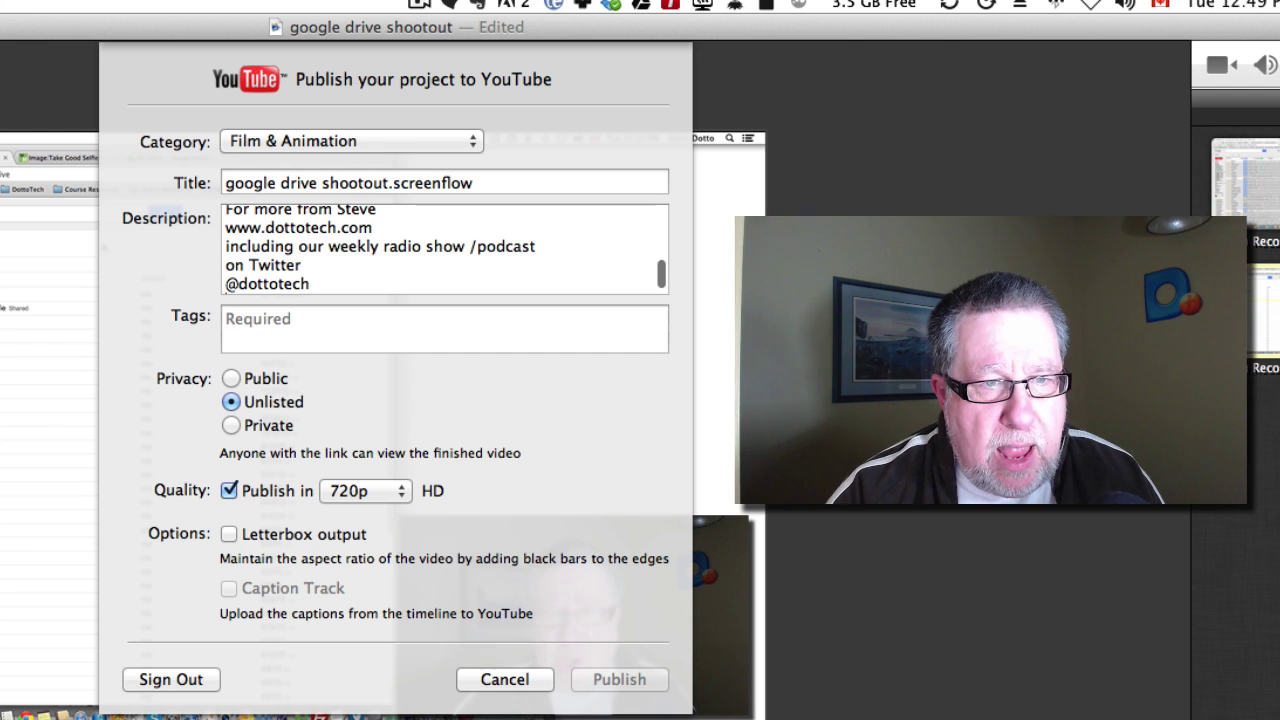
scroll(329, 249, "up", 10)
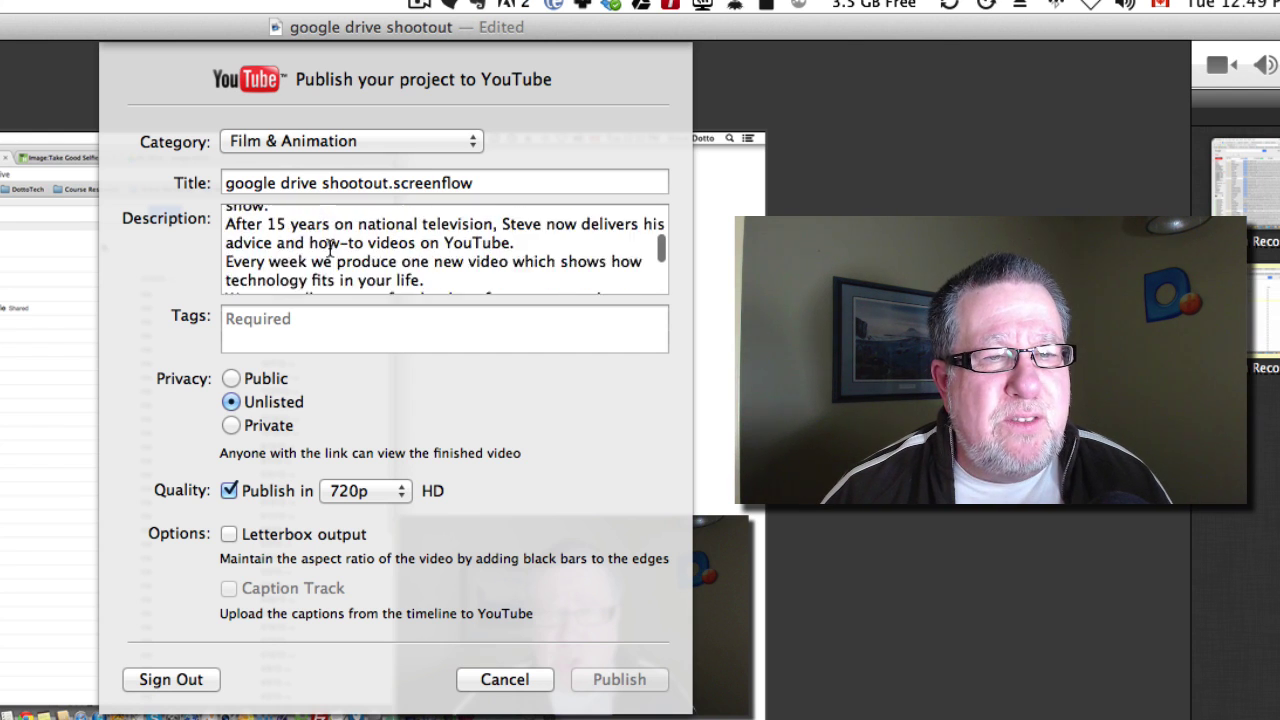
scroll(330, 247, "down", 10)
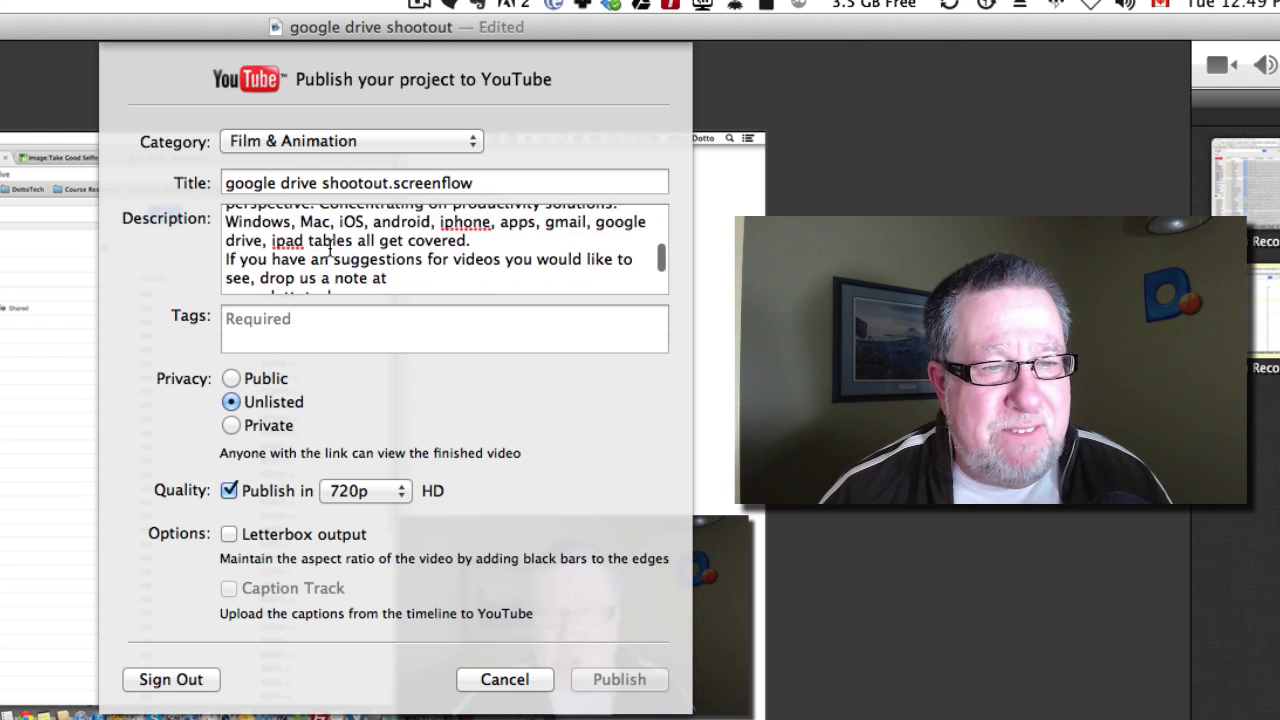
scroll(329, 249, "down", 5)
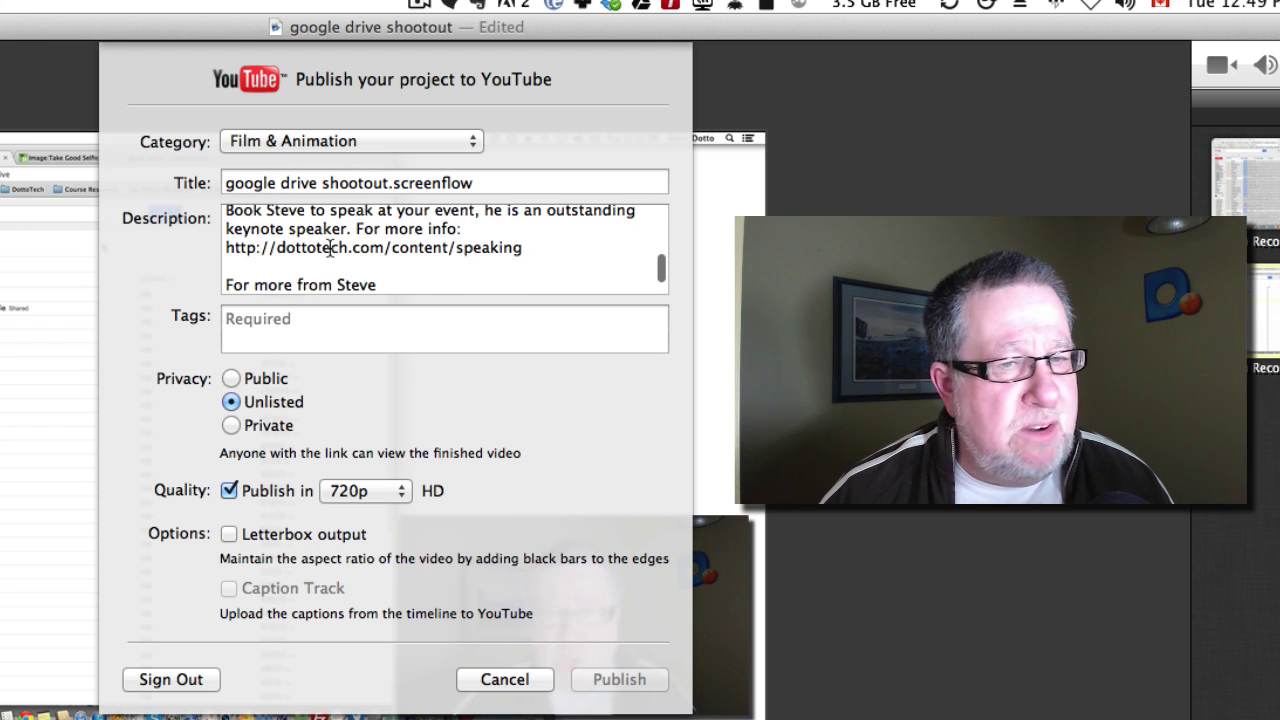
scroll(329, 249, "down", 2)
scroll(325, 249, "up", 15)
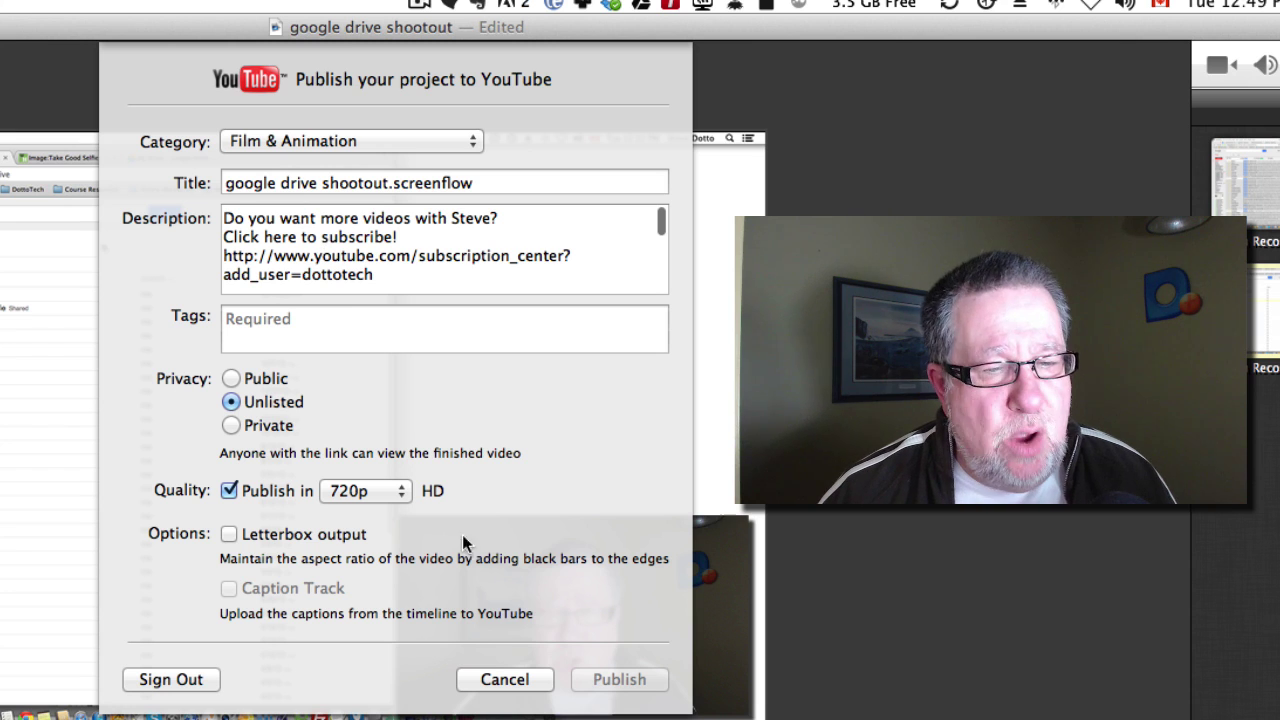
left_click(524, 681)
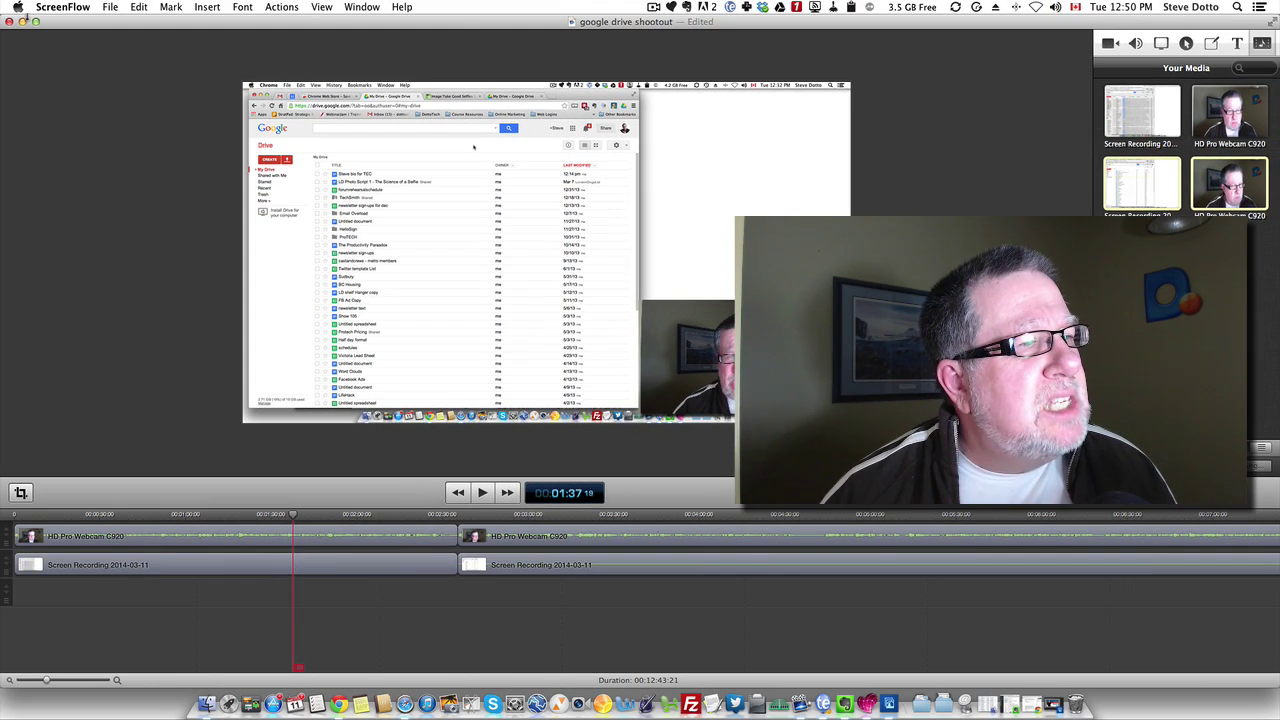
Step: Minimize the ScreenFlow window to bring up Photoshop Elements
left_click(22, 20)
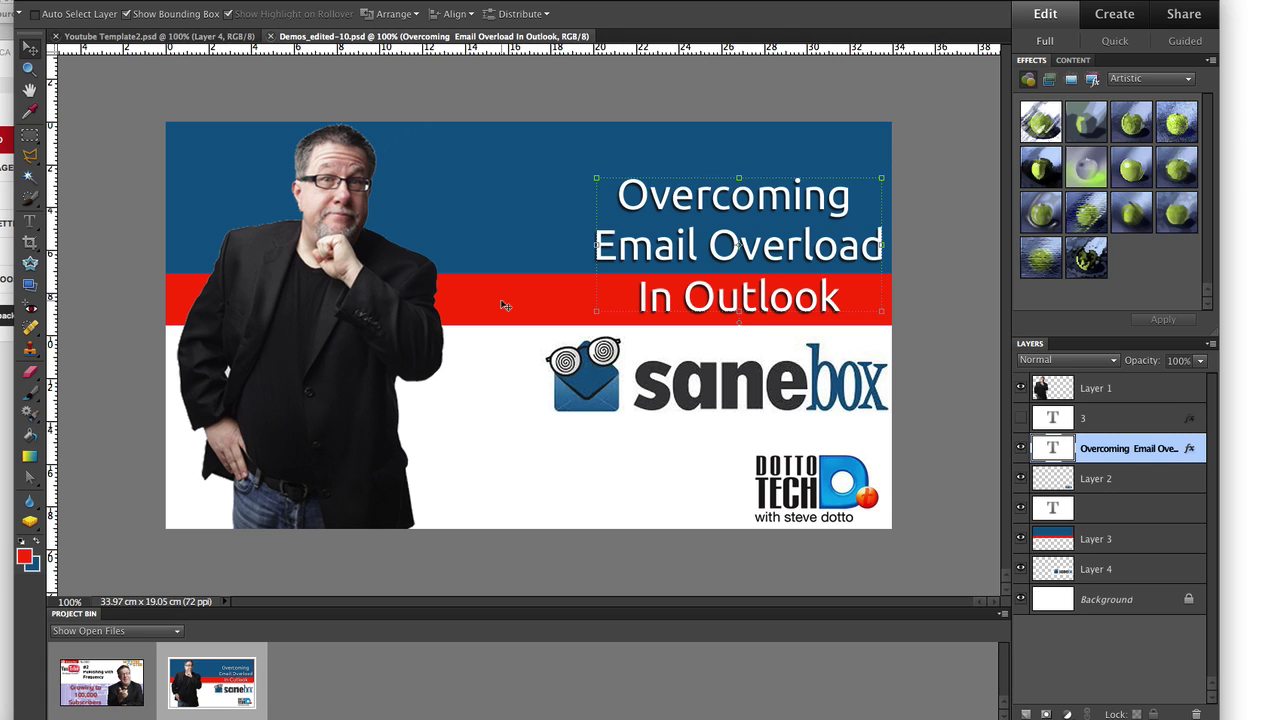
left_click(103, 689)
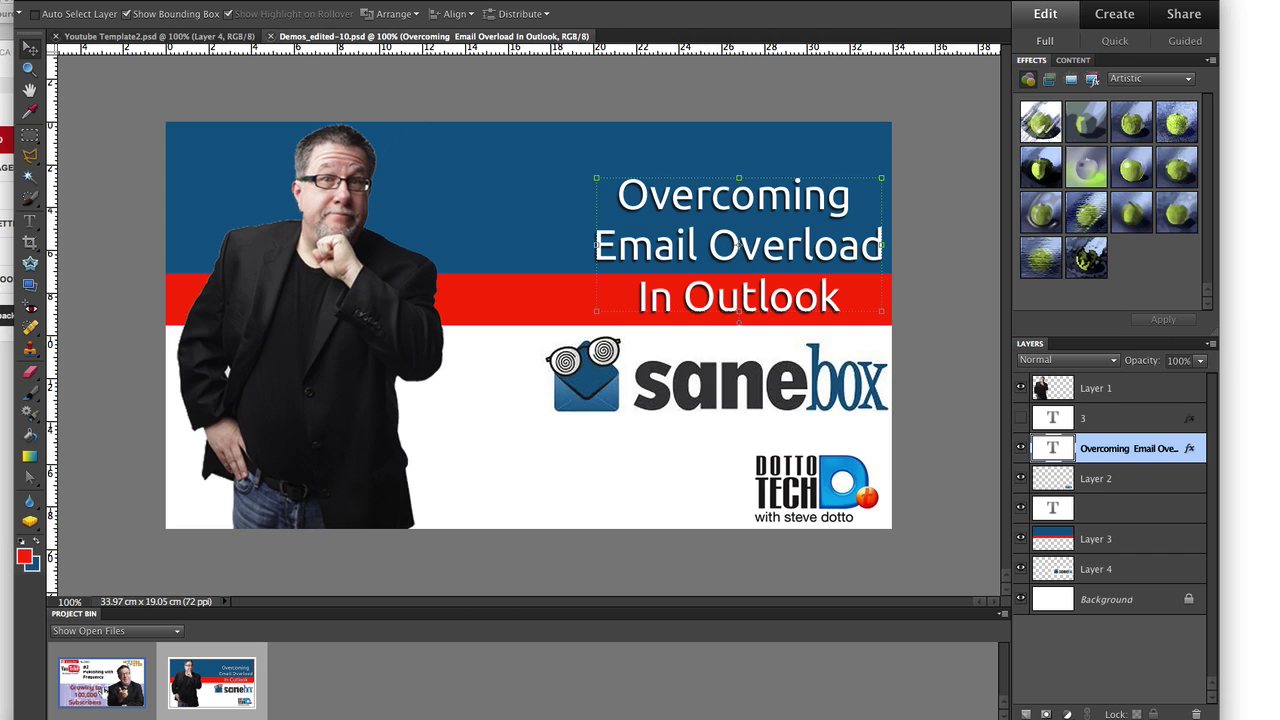
left_click(103, 689)
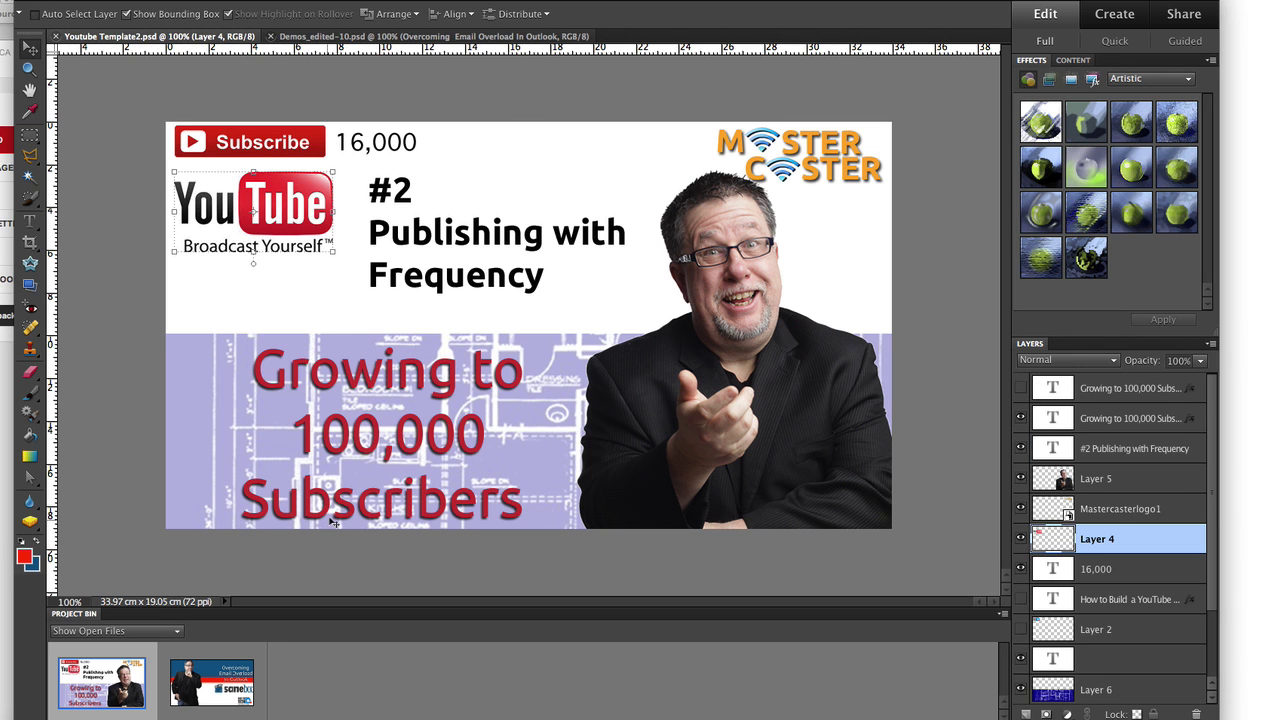
left_click(229, 692)
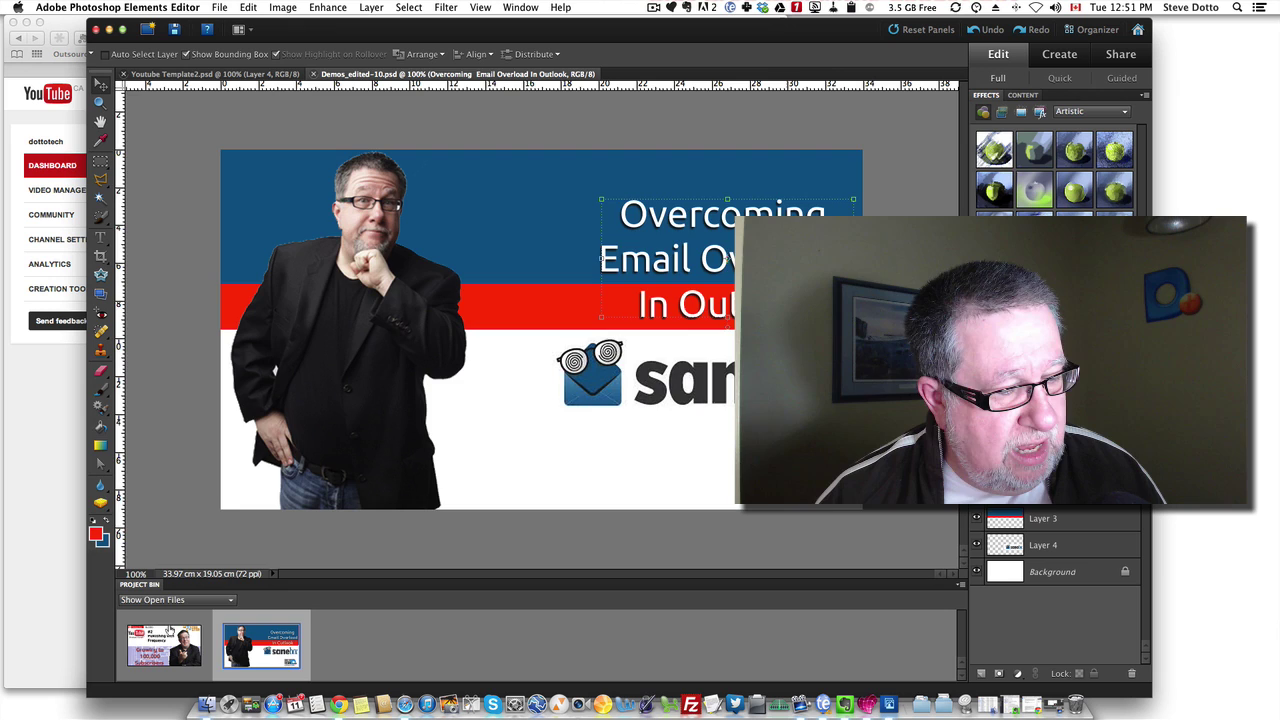
Step: Switch Photoshop Elements to the Youtube Template2 'Growing to 100,000 Subscribers' design
left_click(168, 632)
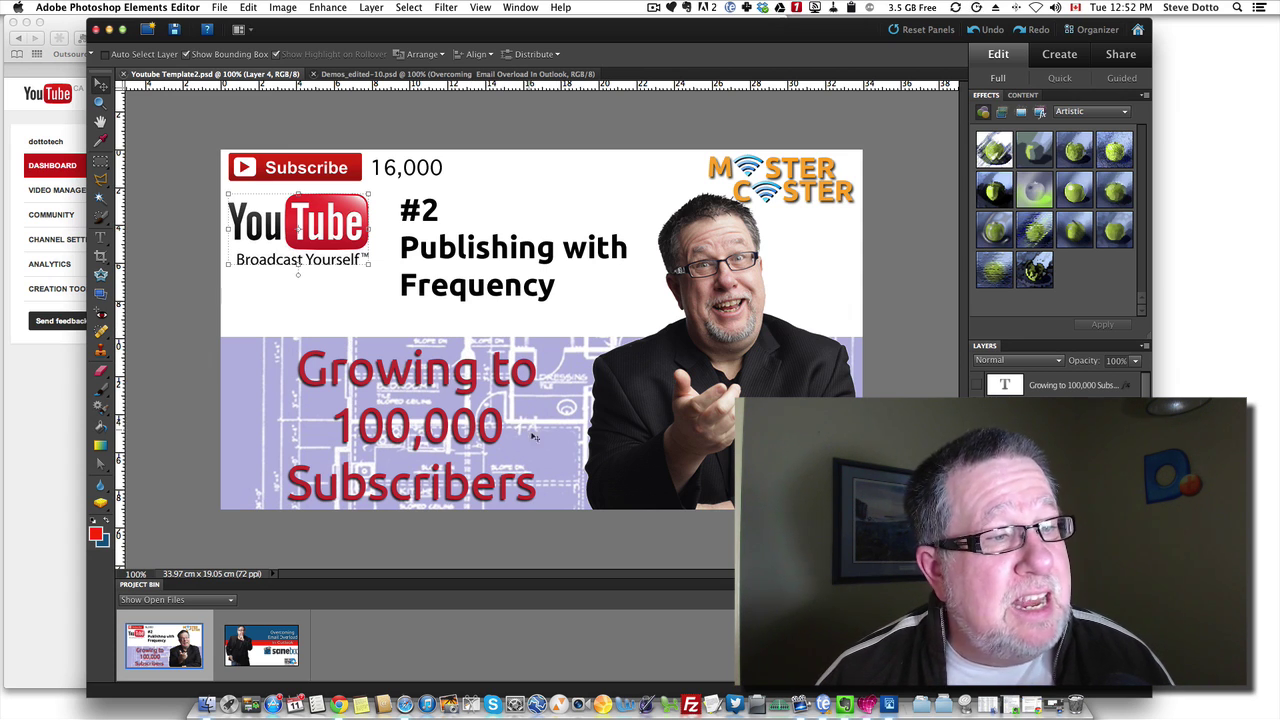
Step: Make Demos_edited-10, the SaneBox 'Overcoming Email Overload In Outlook' design, active
left_click(261, 645)
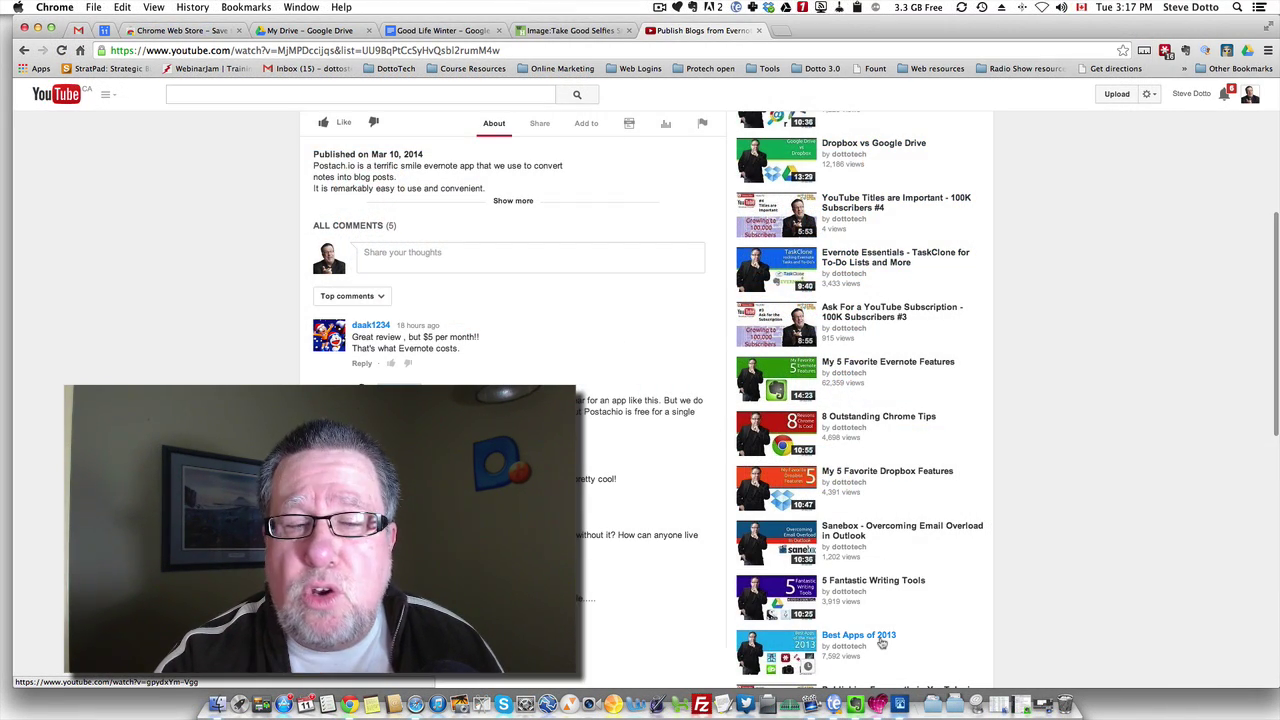
Step: Search YouTube for 'evernote' and open the Evernote Tips: The 11 Amazing Features video
left_click(757, 470)
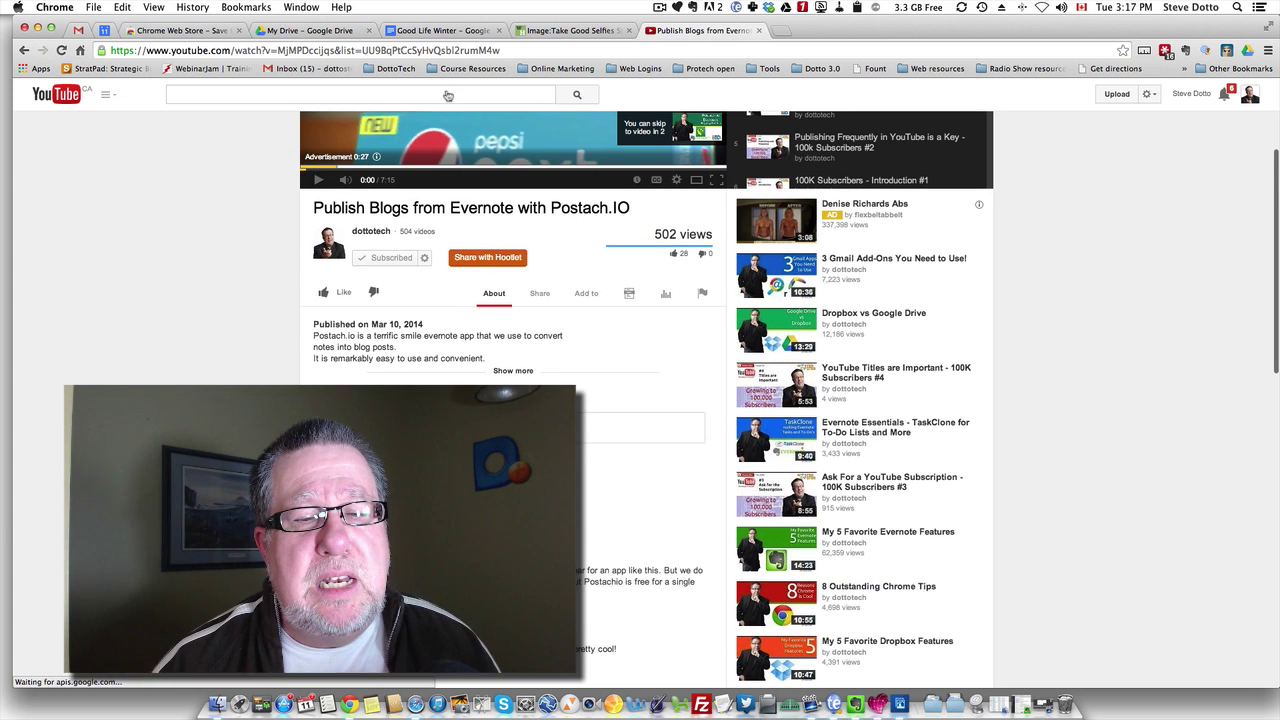
left_click(448, 95)
type("evern")
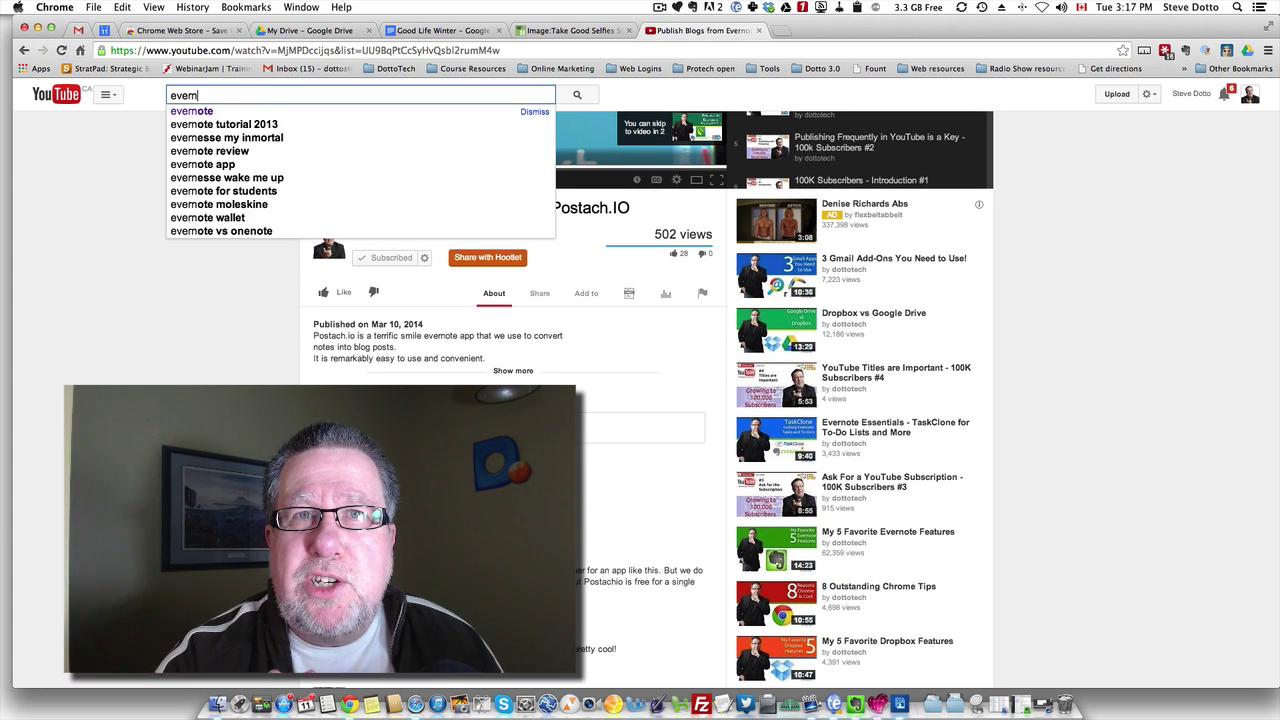
type("ote")
key("Return")
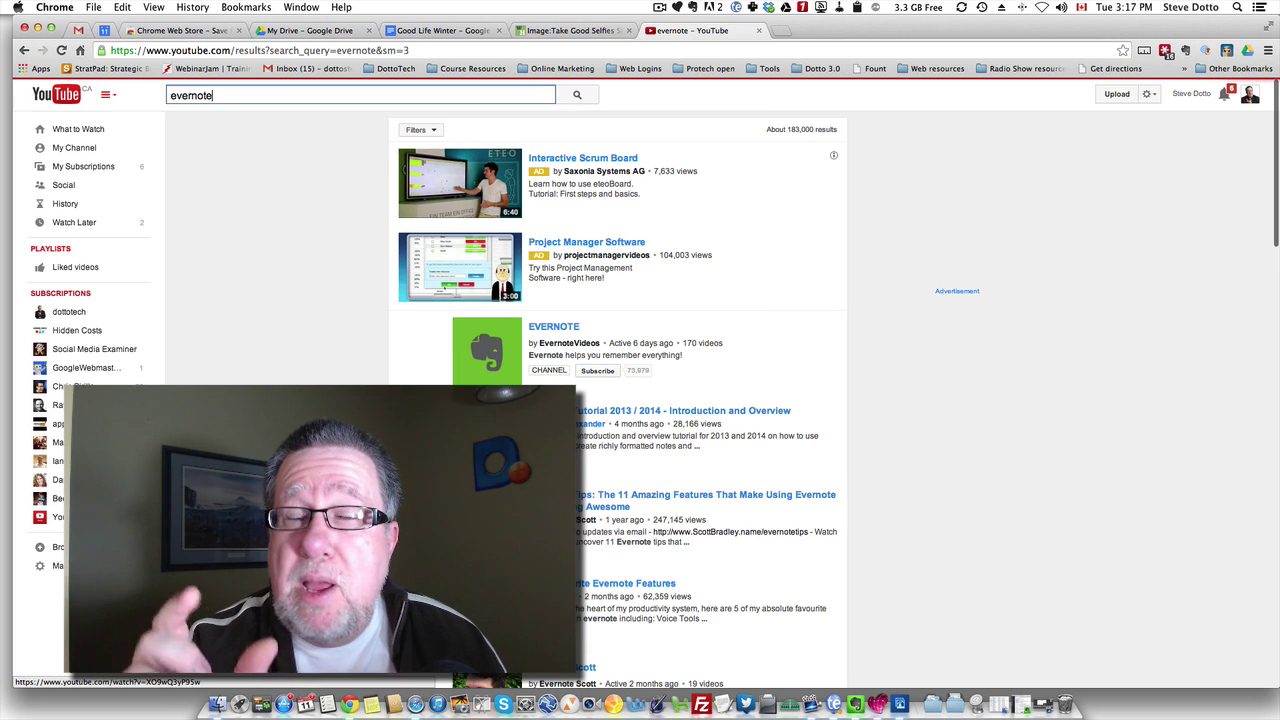
scroll(500, 530, "down", 3)
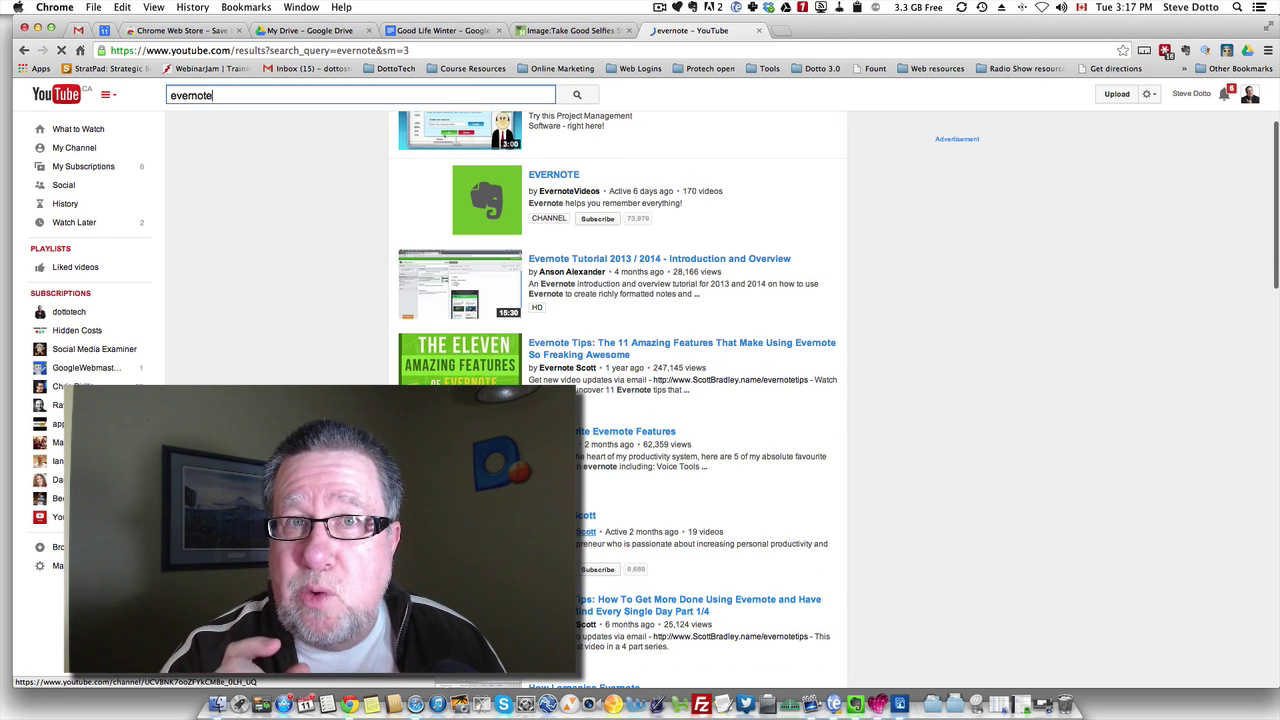
scroll(500, 530, "down", 1)
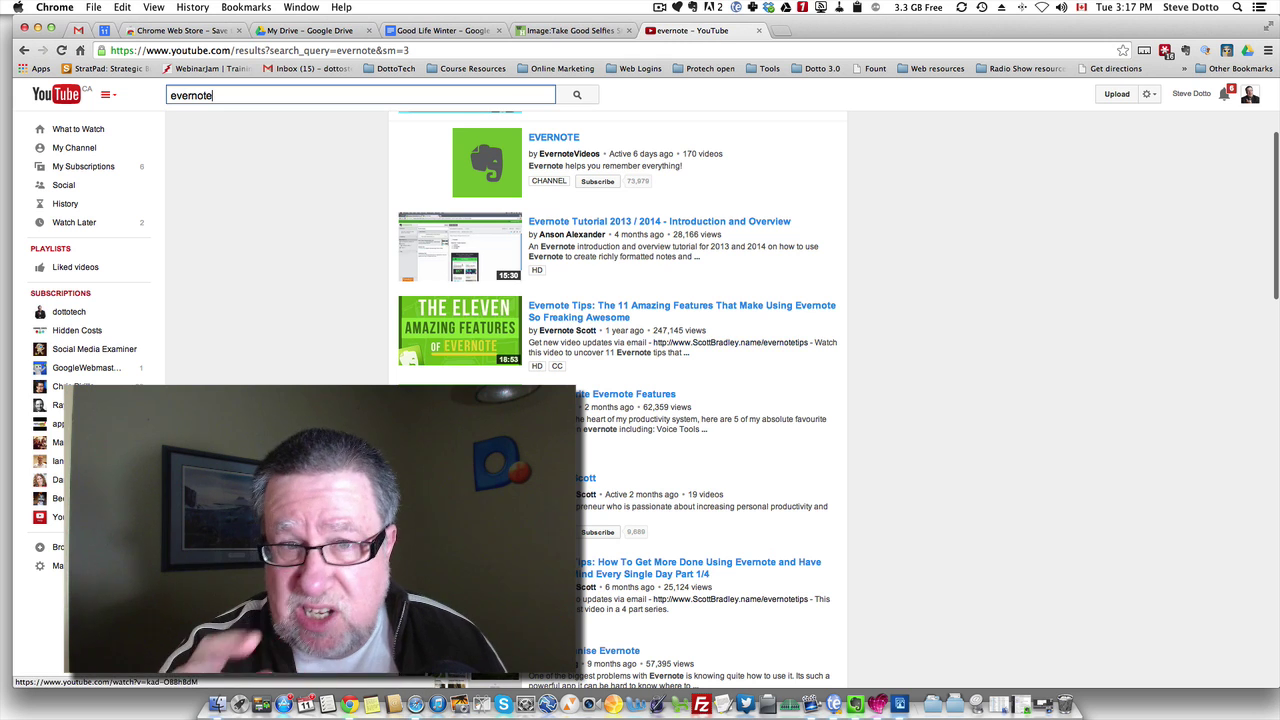
left_click(483, 316)
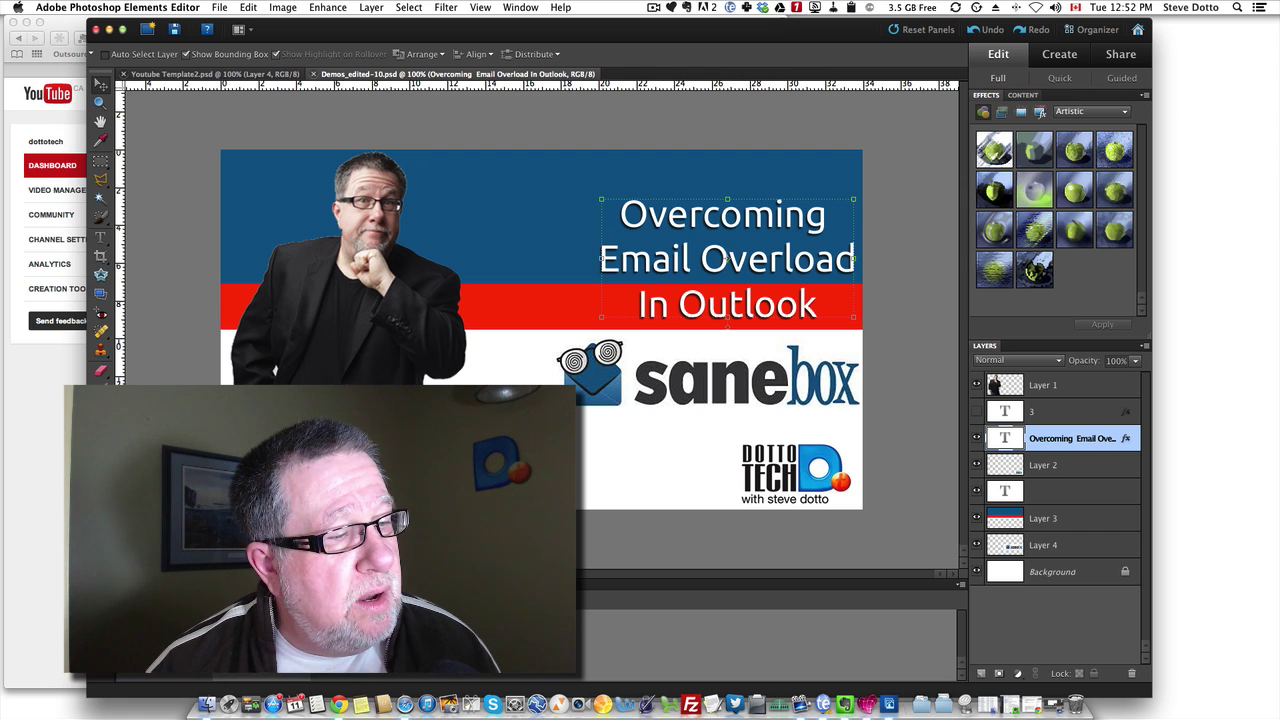
Step: Open the Video Manager edit page for 'Building Partnerships - Growing YouTube to 100k Subscribers'
left_click(45, 416)
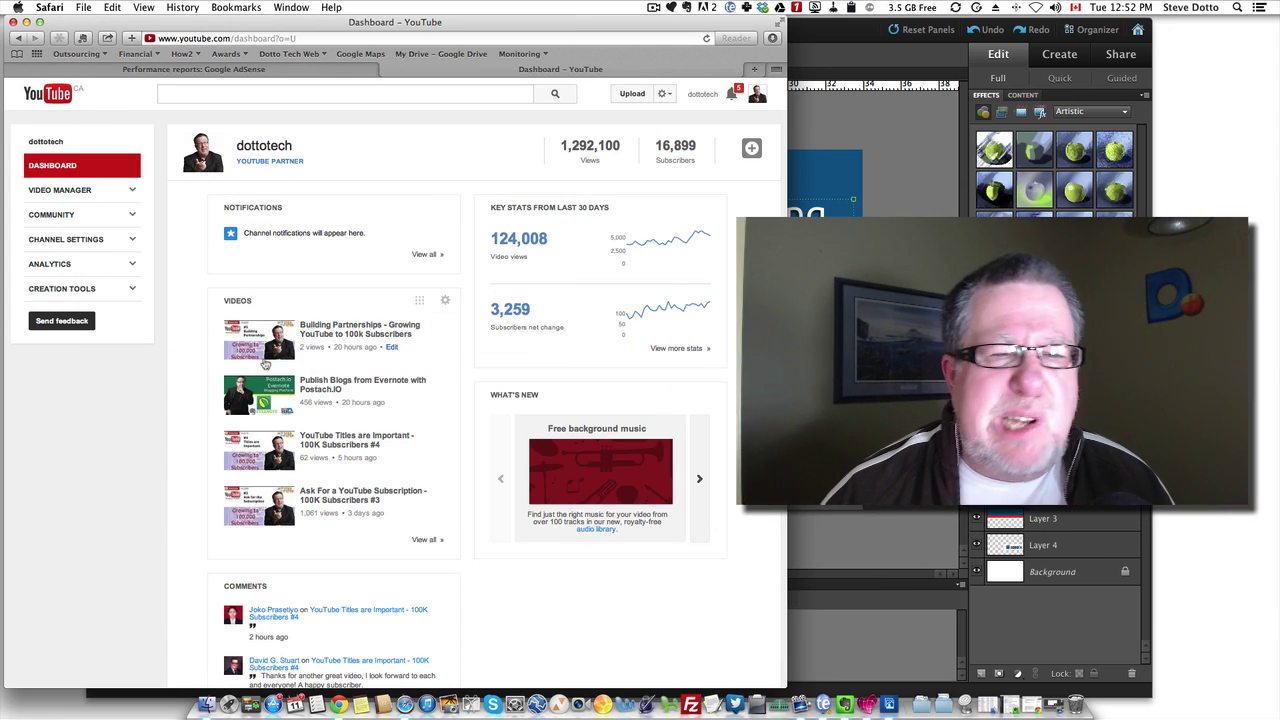
left_click(86, 190)
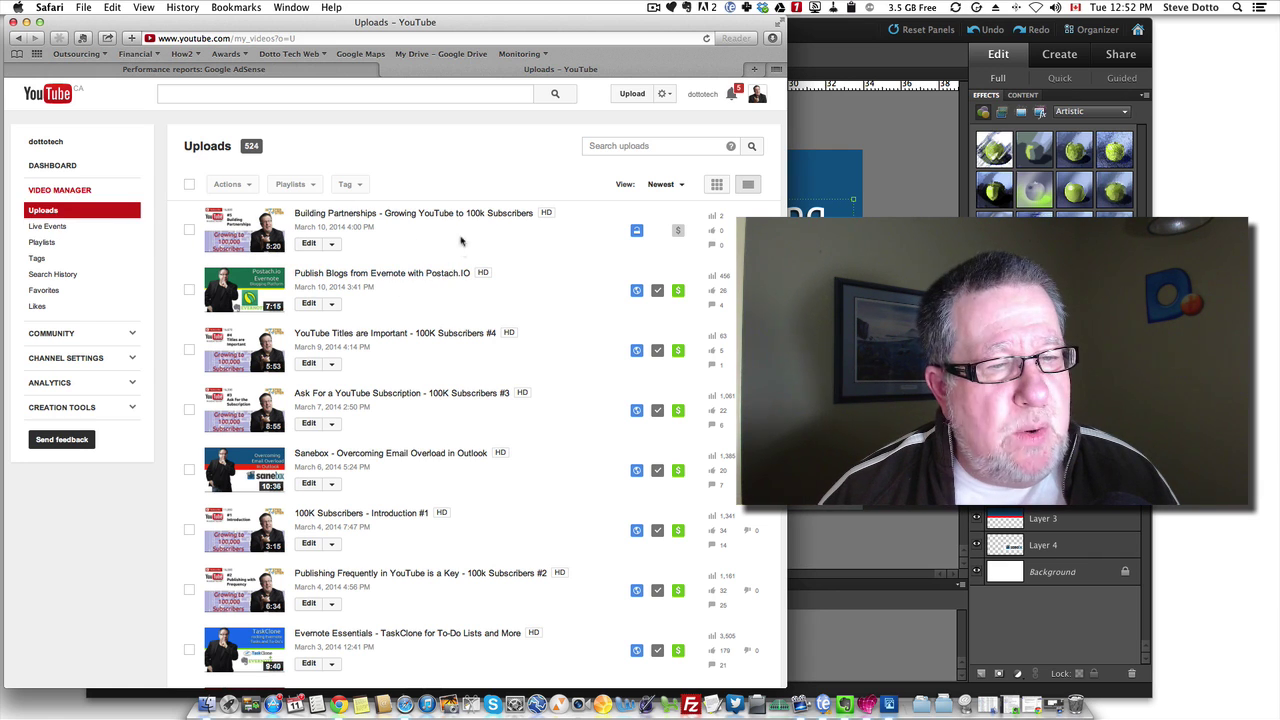
left_click(305, 249)
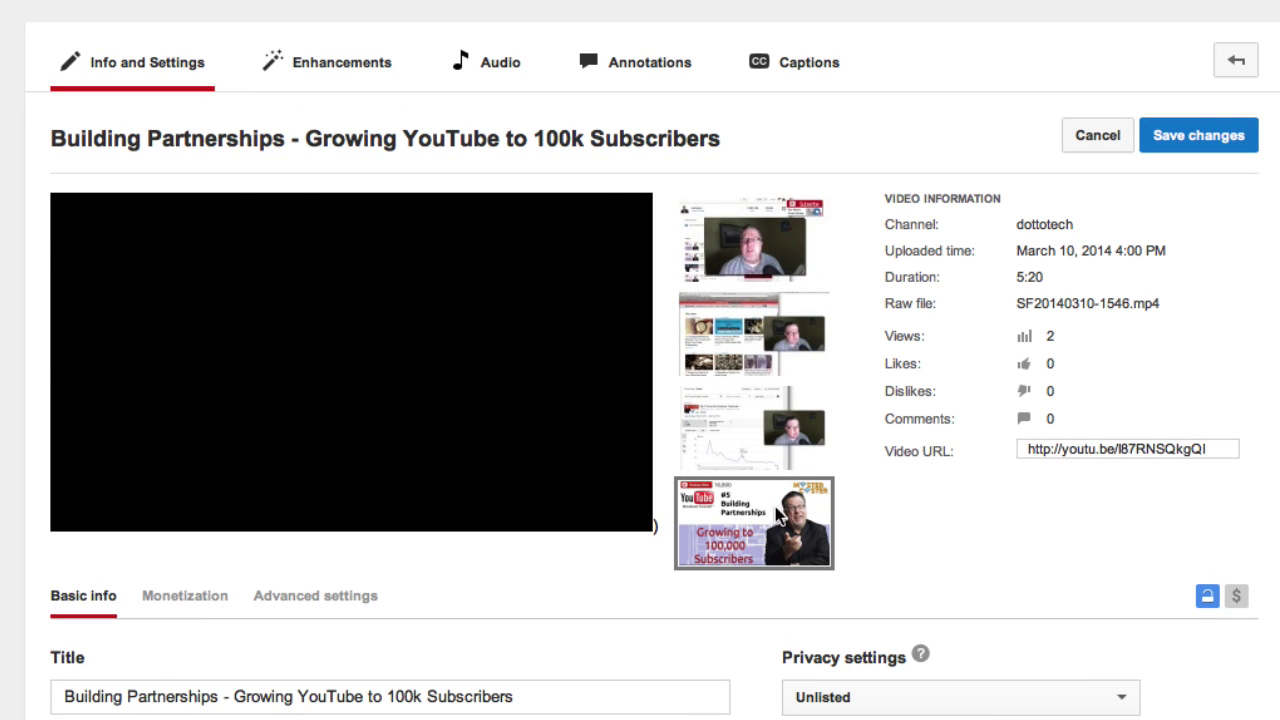
mouse_move(738, 438)
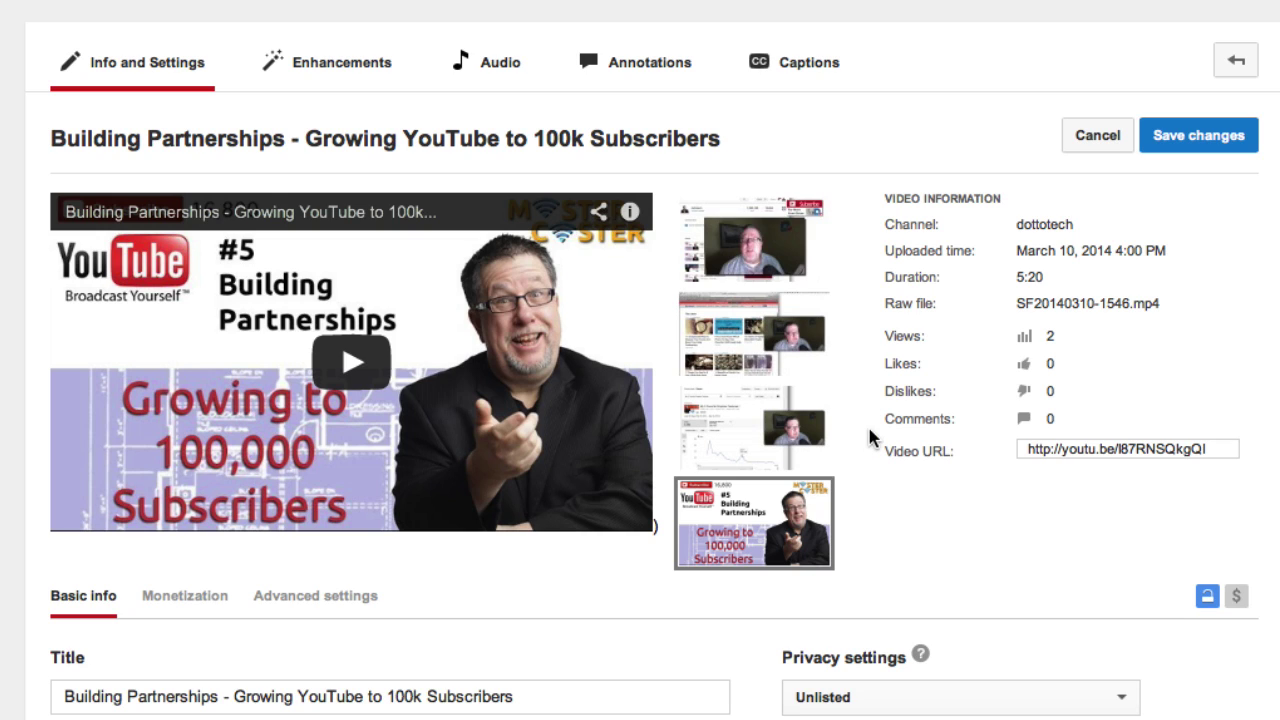
mouse_move(826, 556)
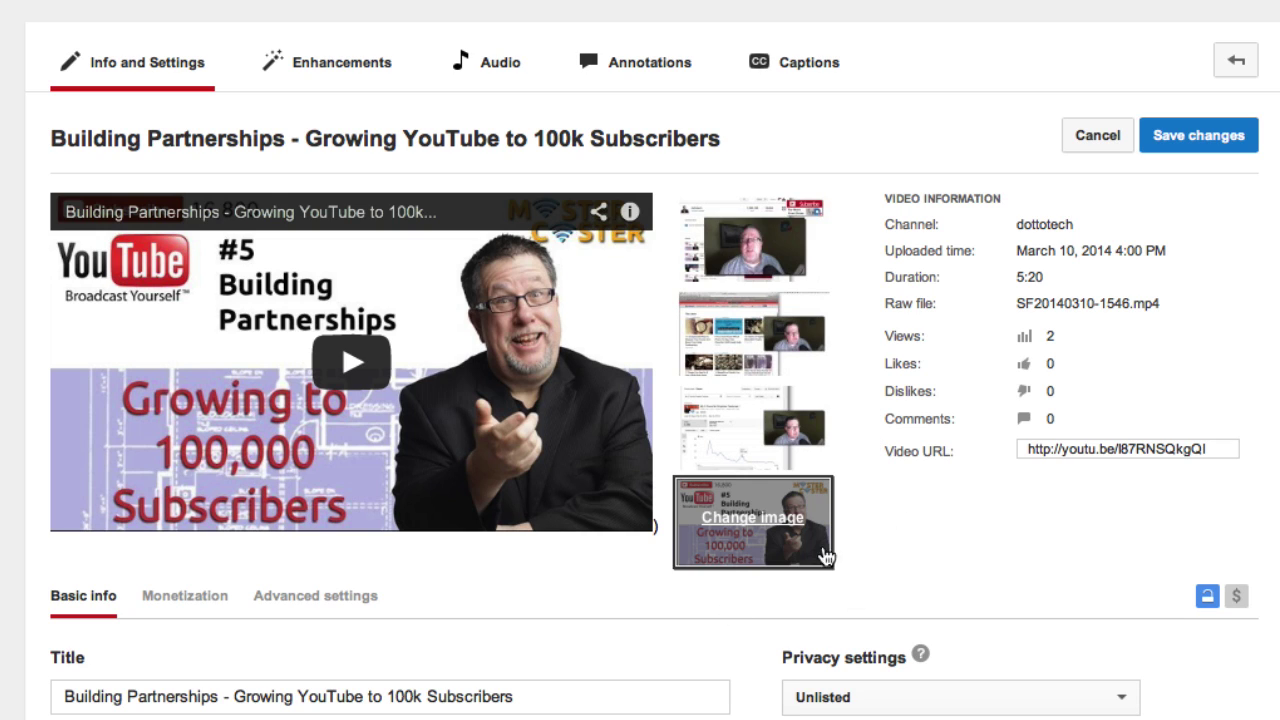
left_click(785, 535)
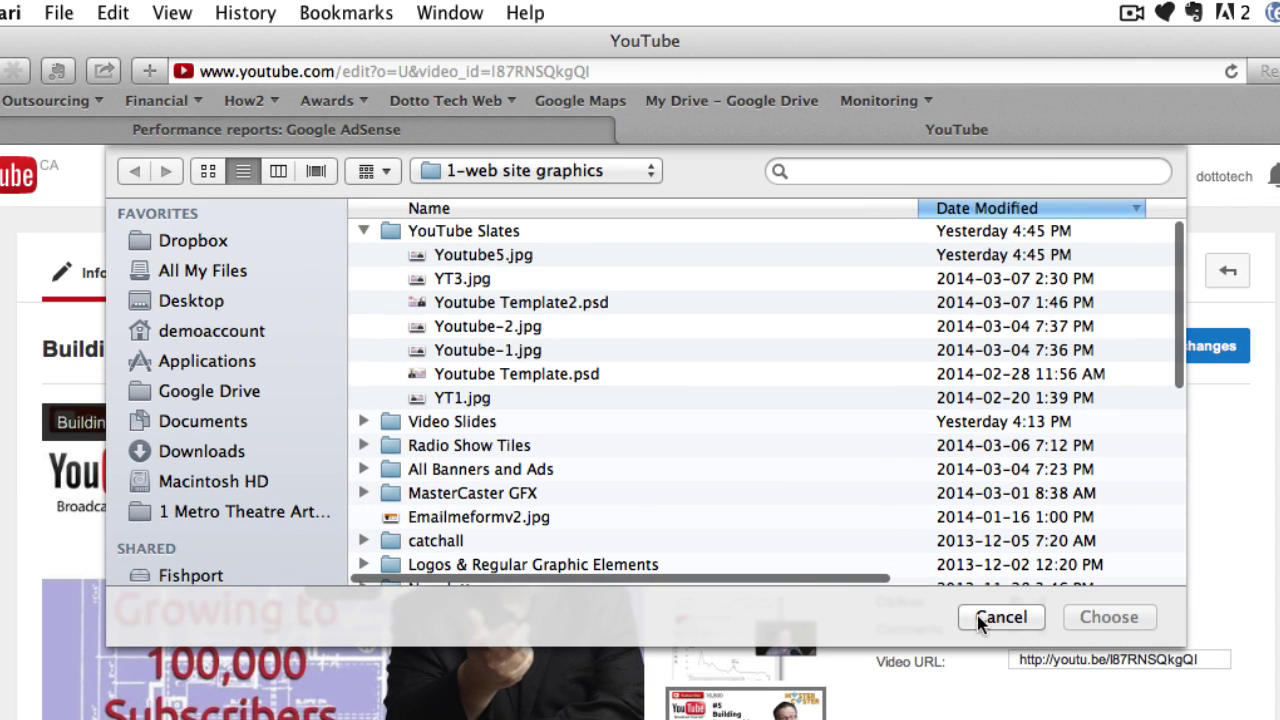
left_click(978, 614)
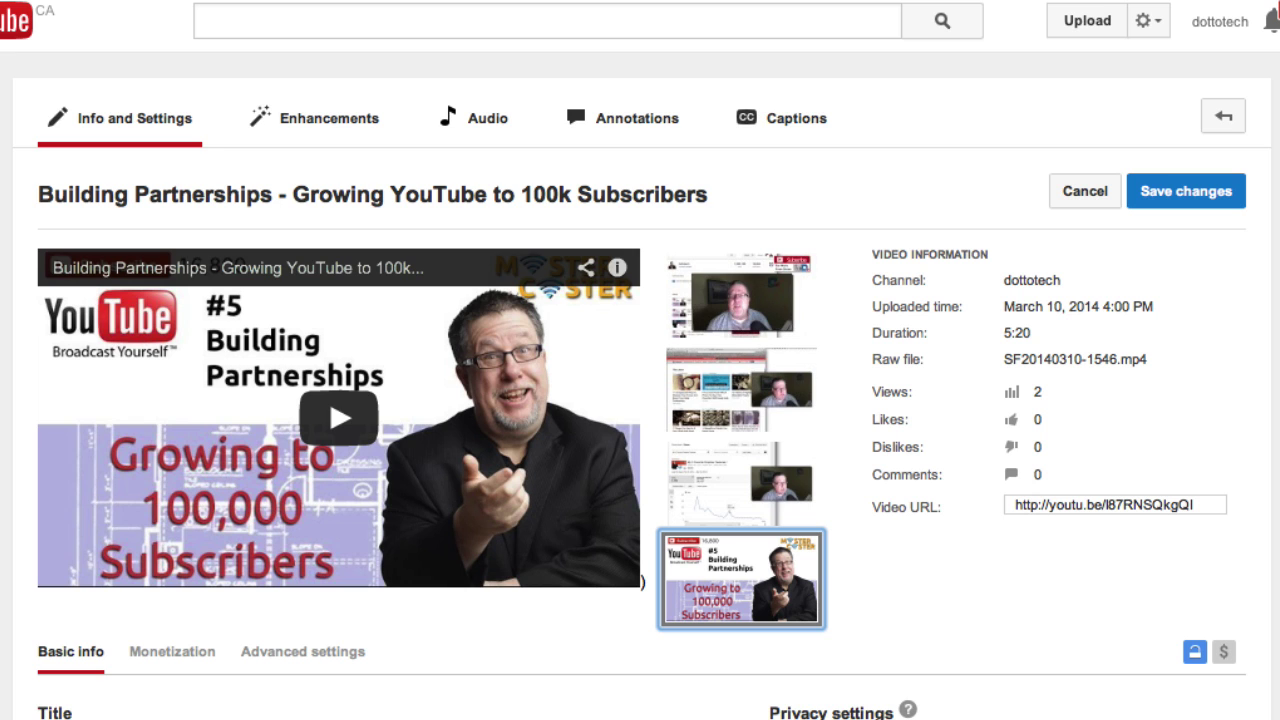
left_click(1023, 583)
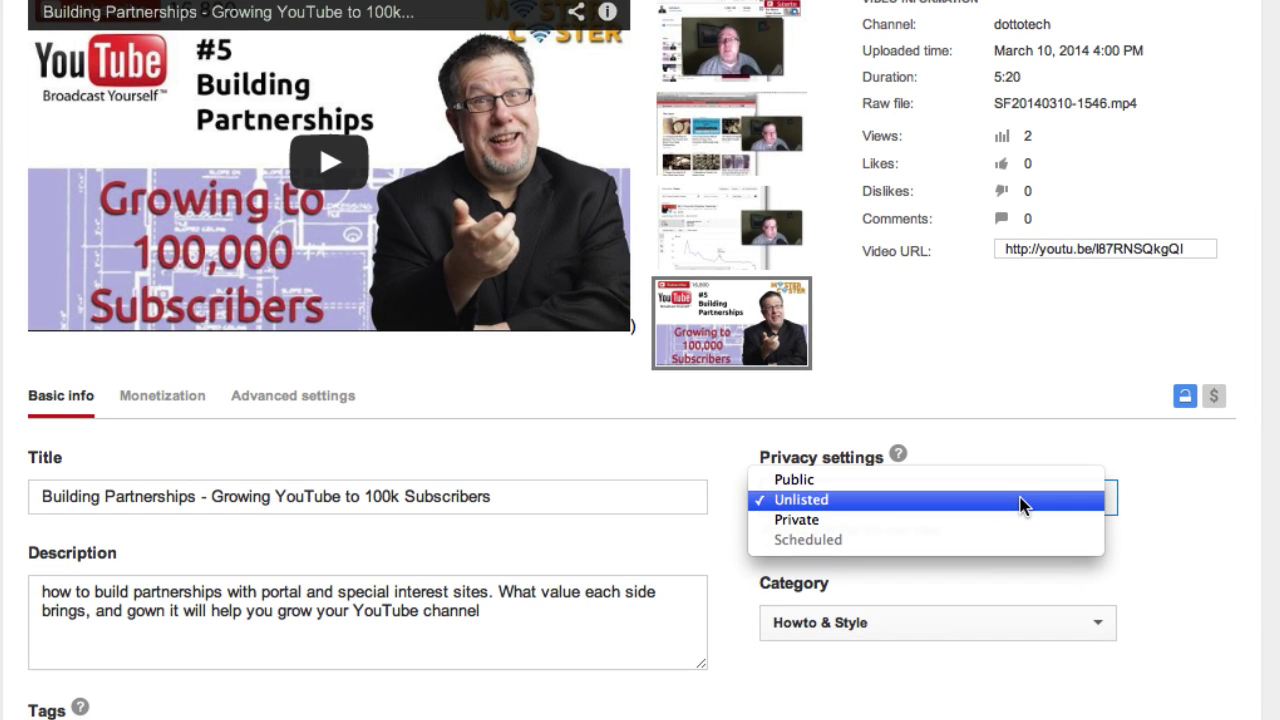
left_click(1023, 500)
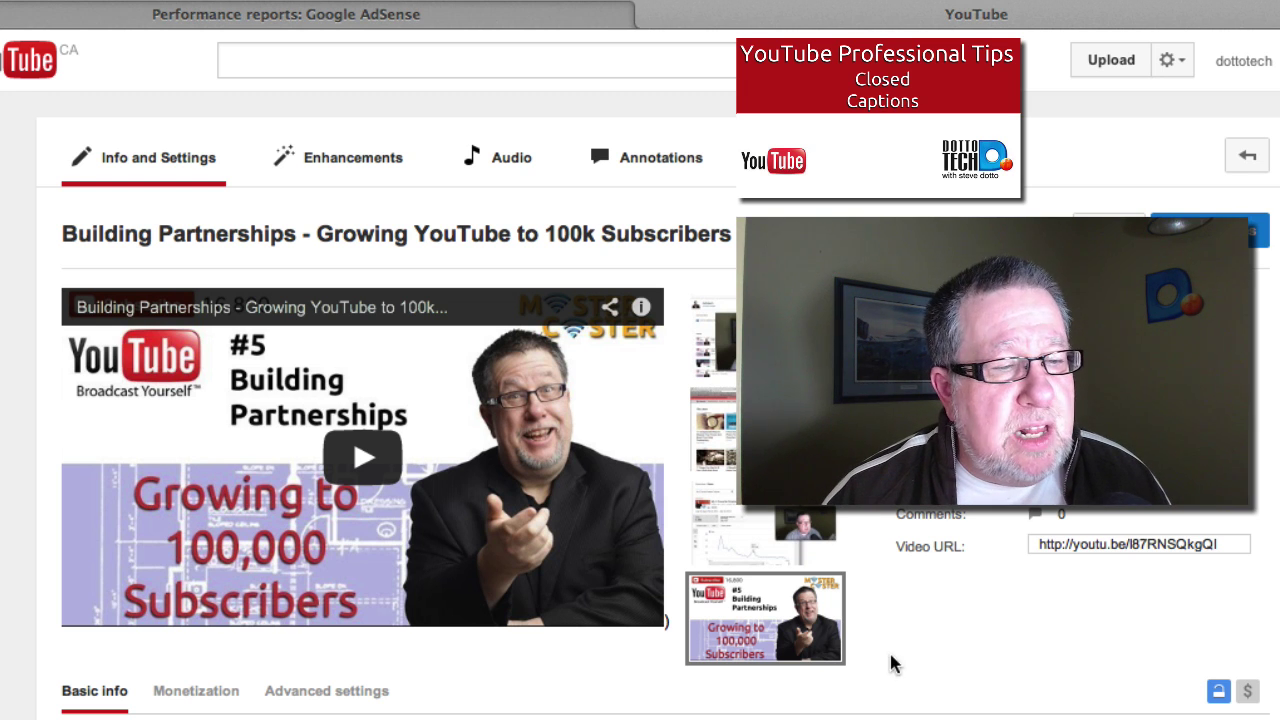
Step: Leave Info and Settings for the Building Partnerships video's Annotations editor
scroll(905, 690, "down", 1)
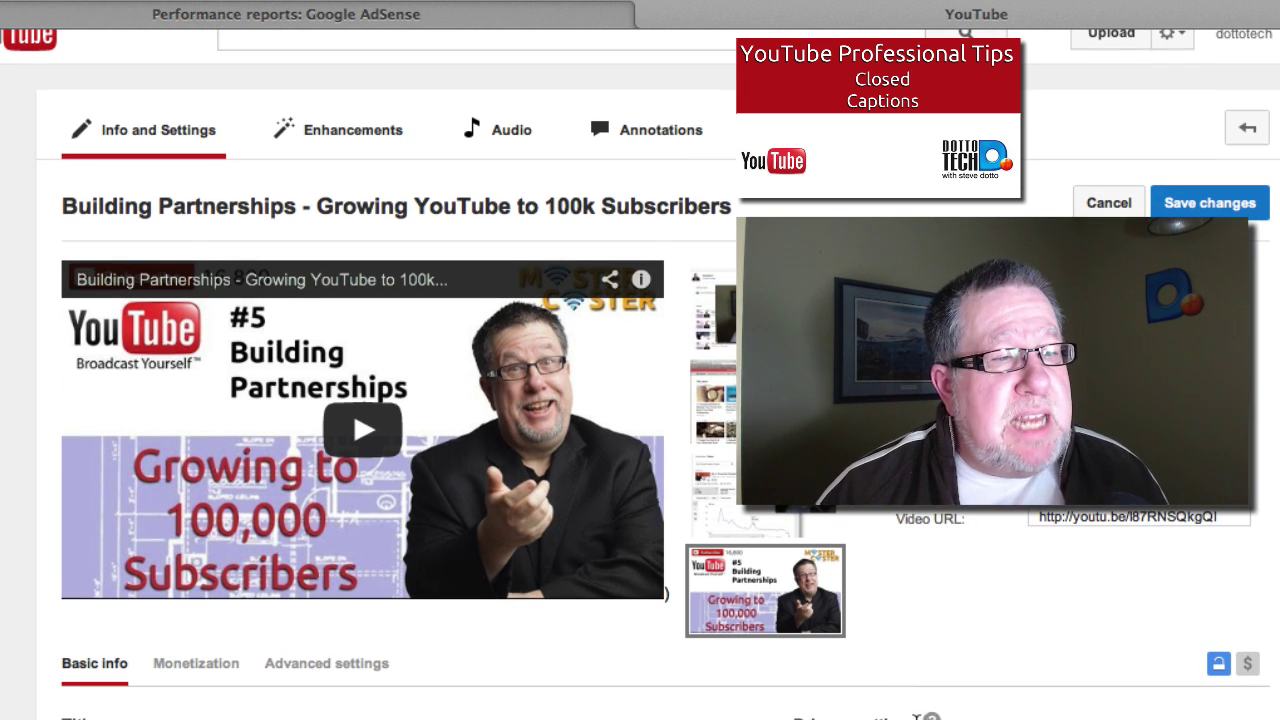
left_click(673, 133)
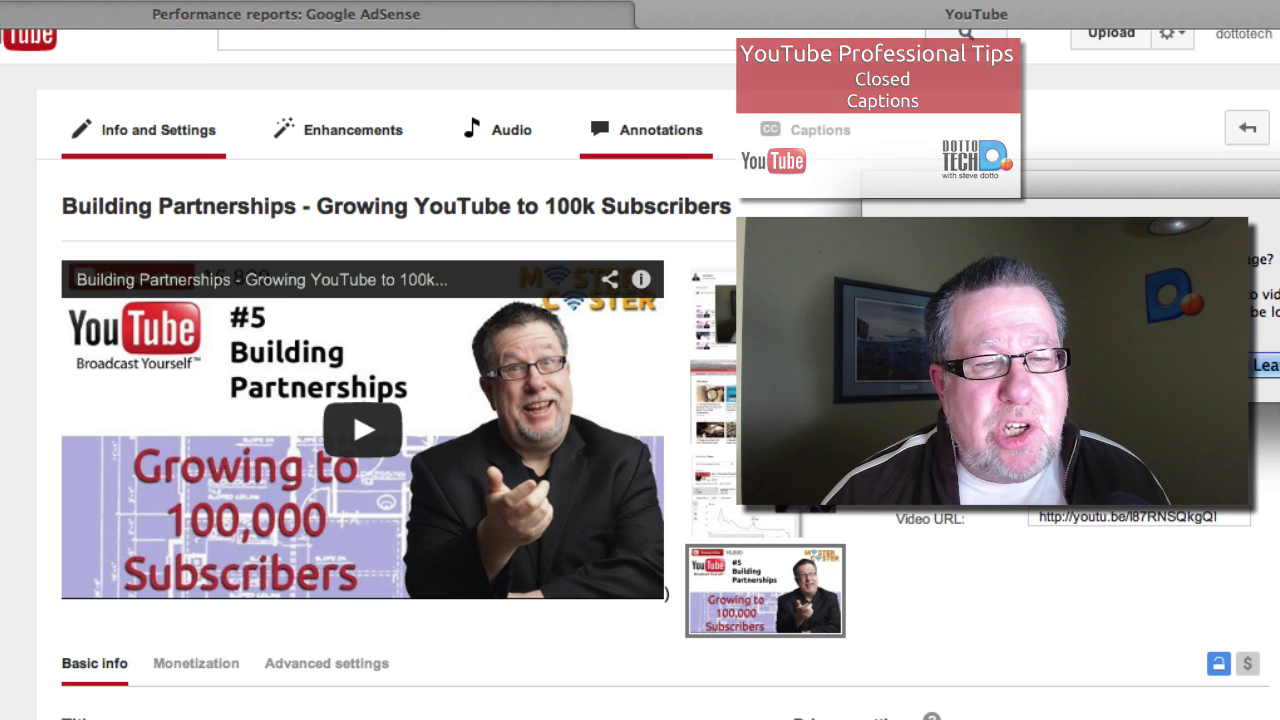
left_click(1260, 368)
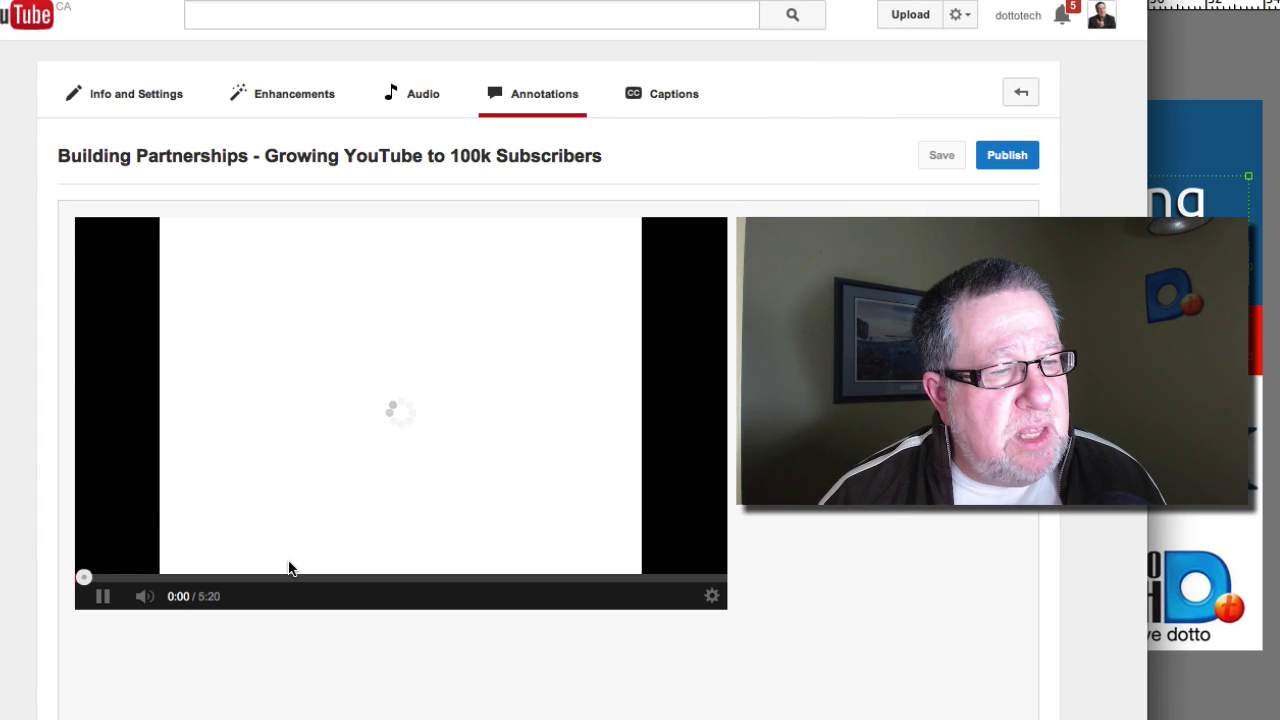
Step: Pause the preview near 0:37 and inspect the Subscribe annotation running 0:30.3 to 1:00.2
left_click(98, 600)
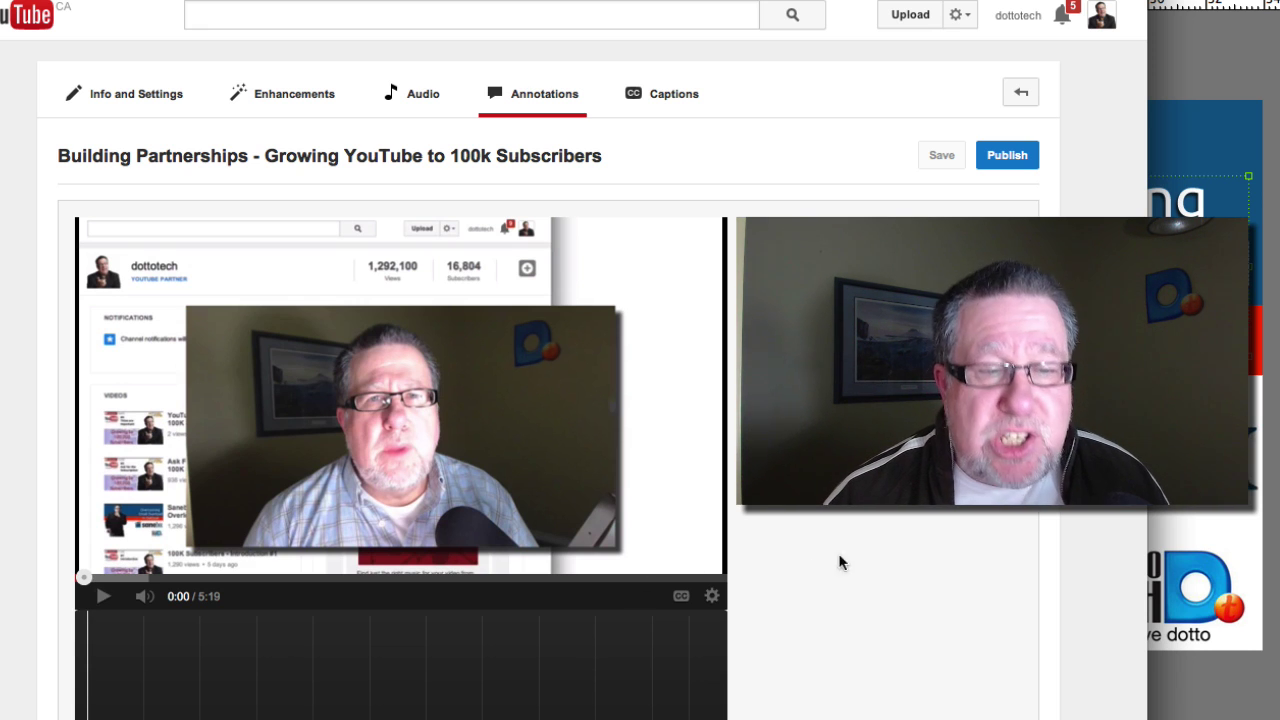
scroll(845, 560, "down", 5)
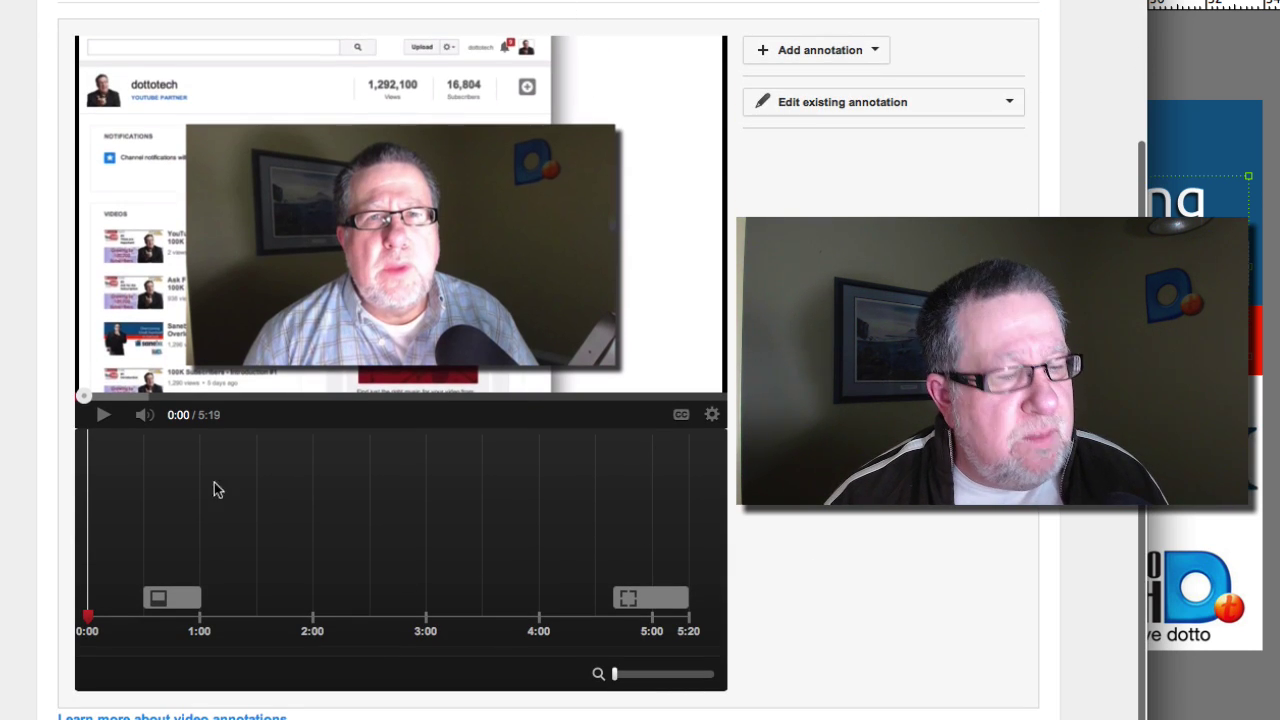
left_click_drag(88, 614, 158, 617)
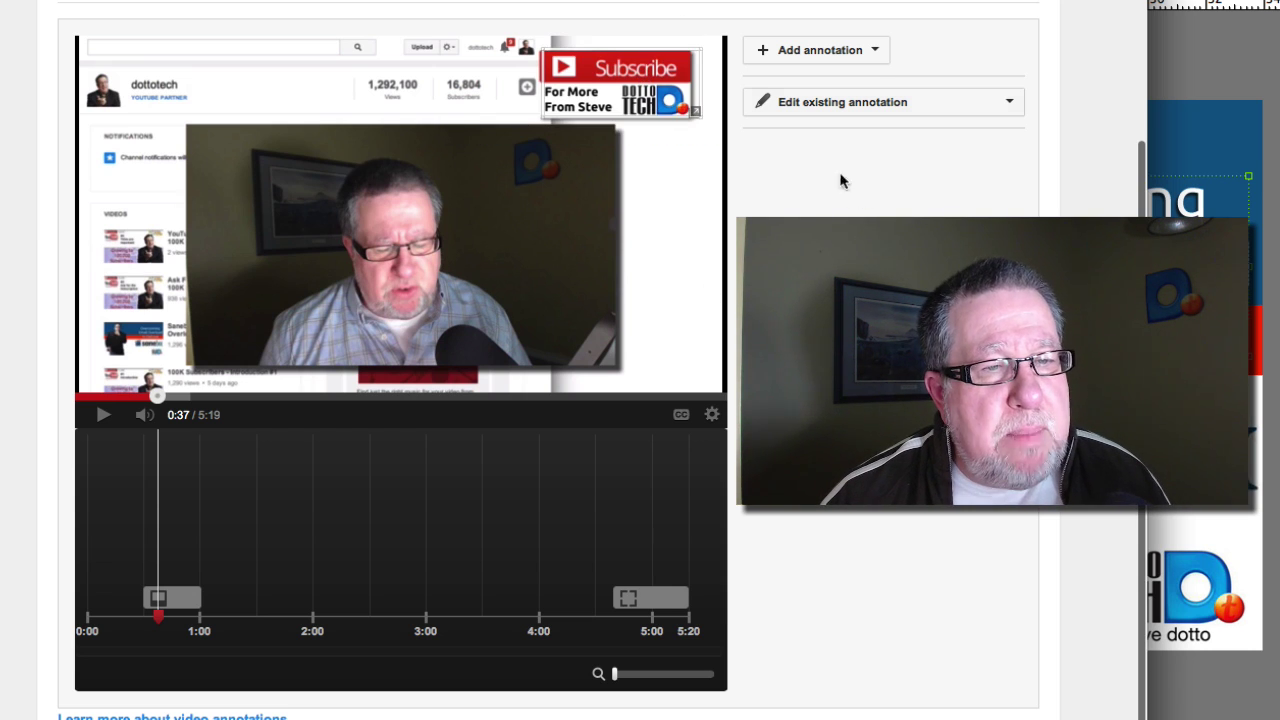
left_click(647, 88)
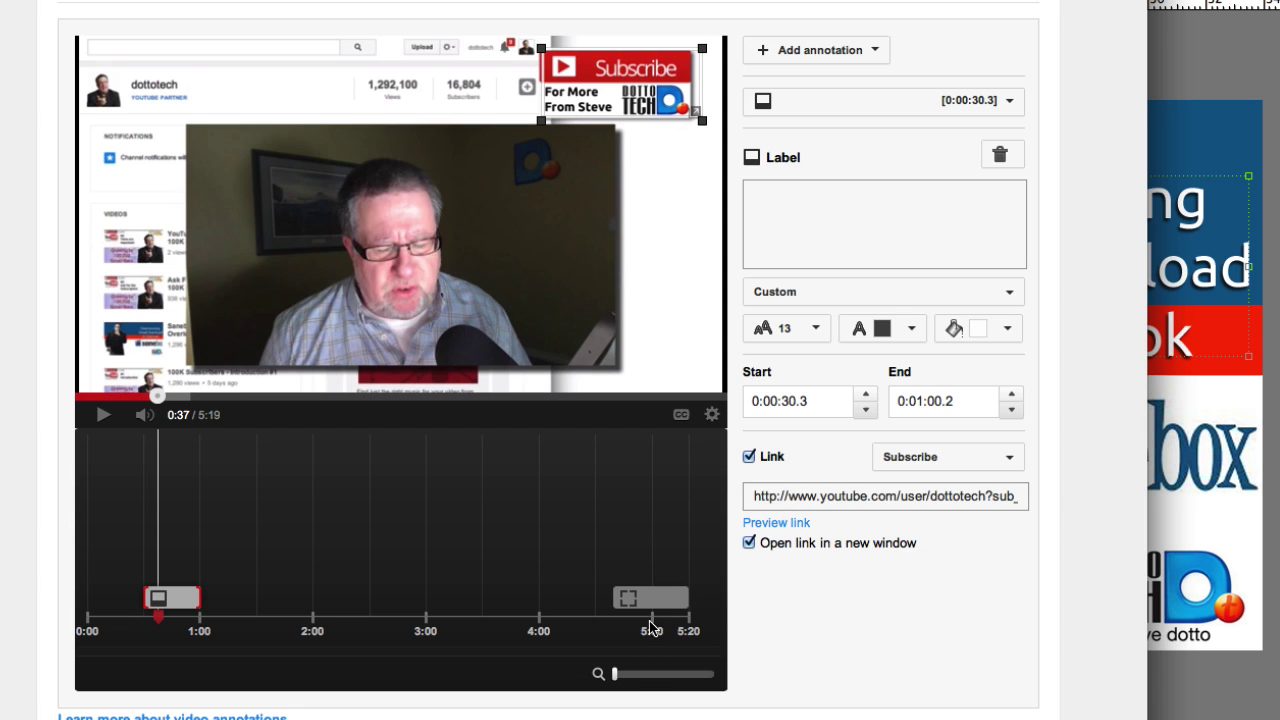
scroll(455, 220, "up", 3)
scroll(470, 210, "down", 1)
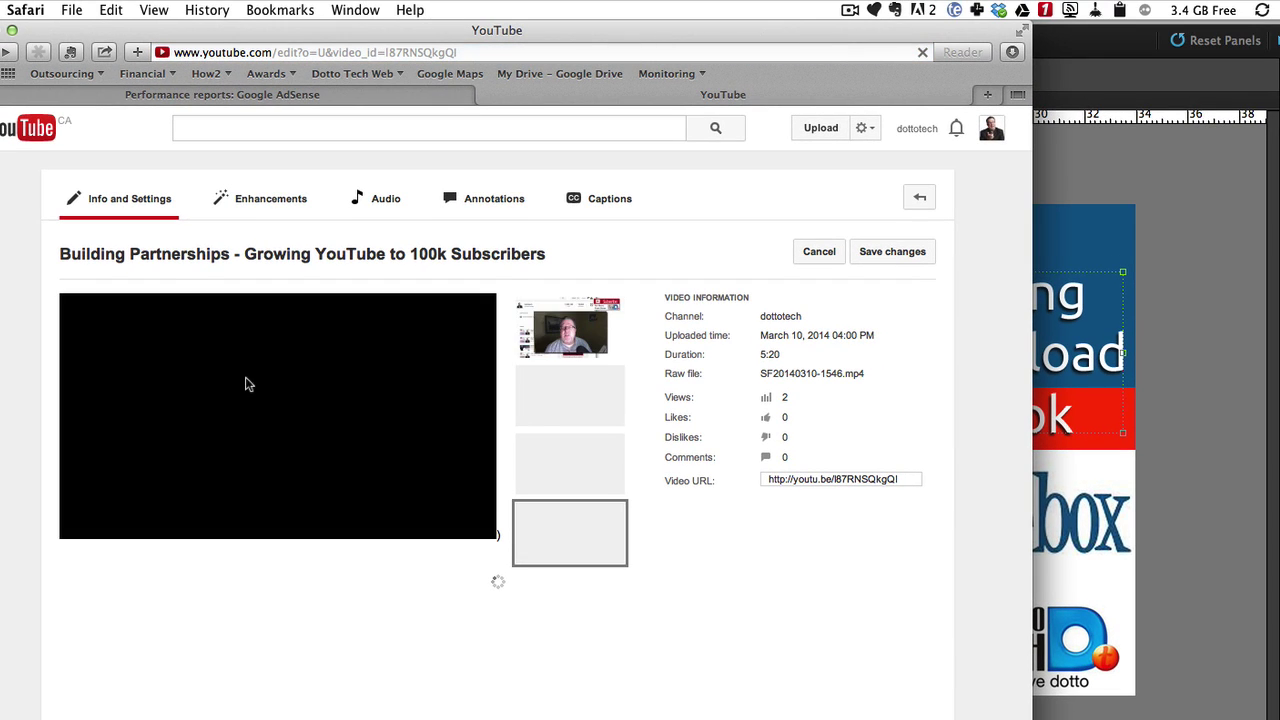
scroll(570, 594, "down", 5)
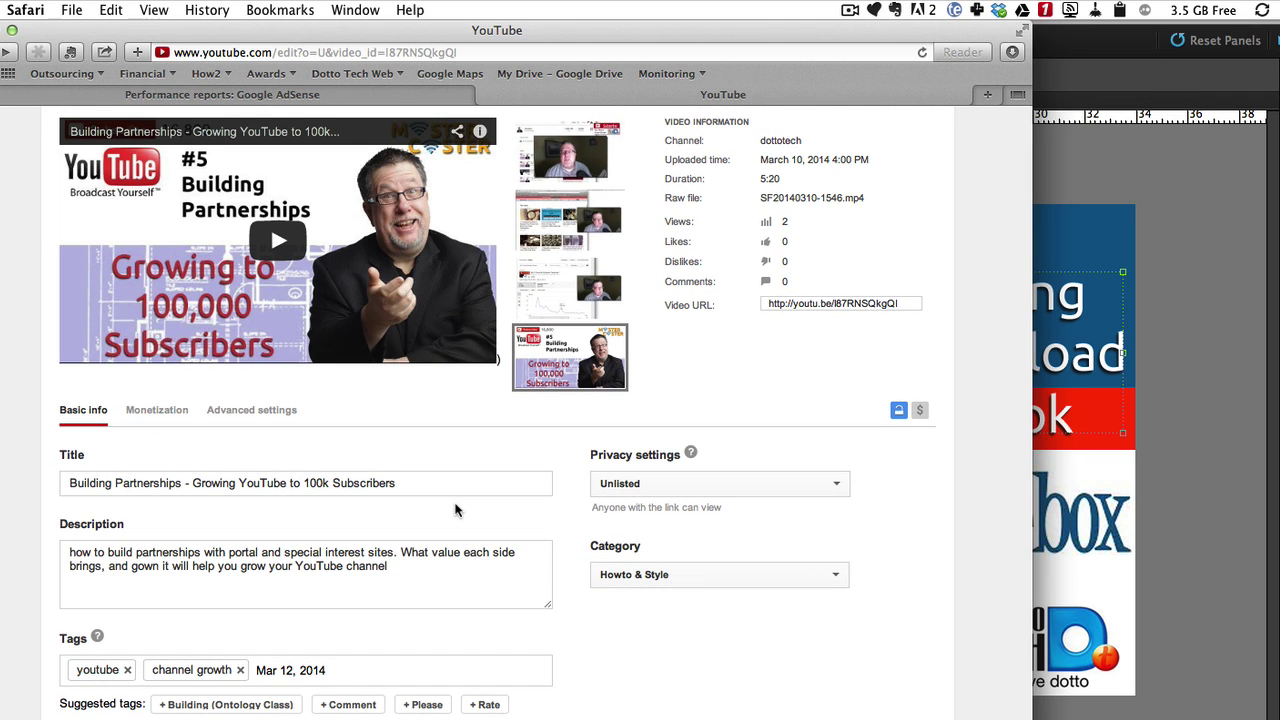
scroll(455, 510, "down", 3)
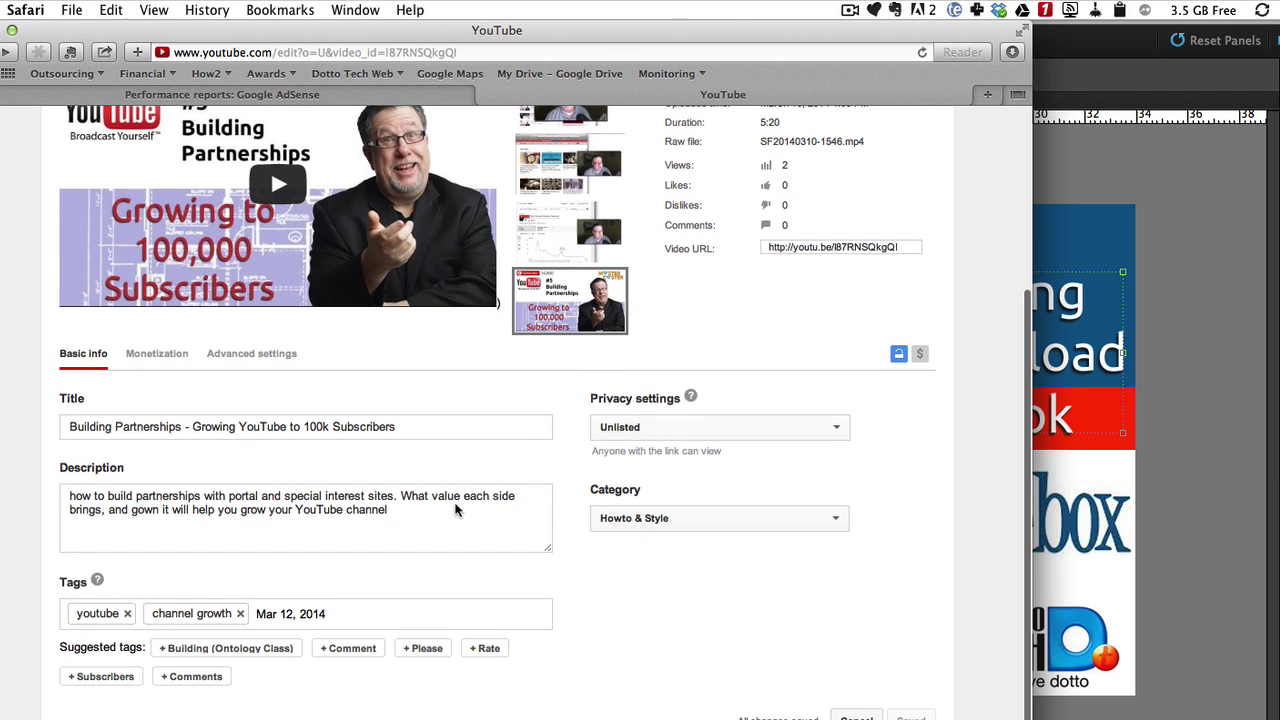
scroll(455, 504, "up", 1)
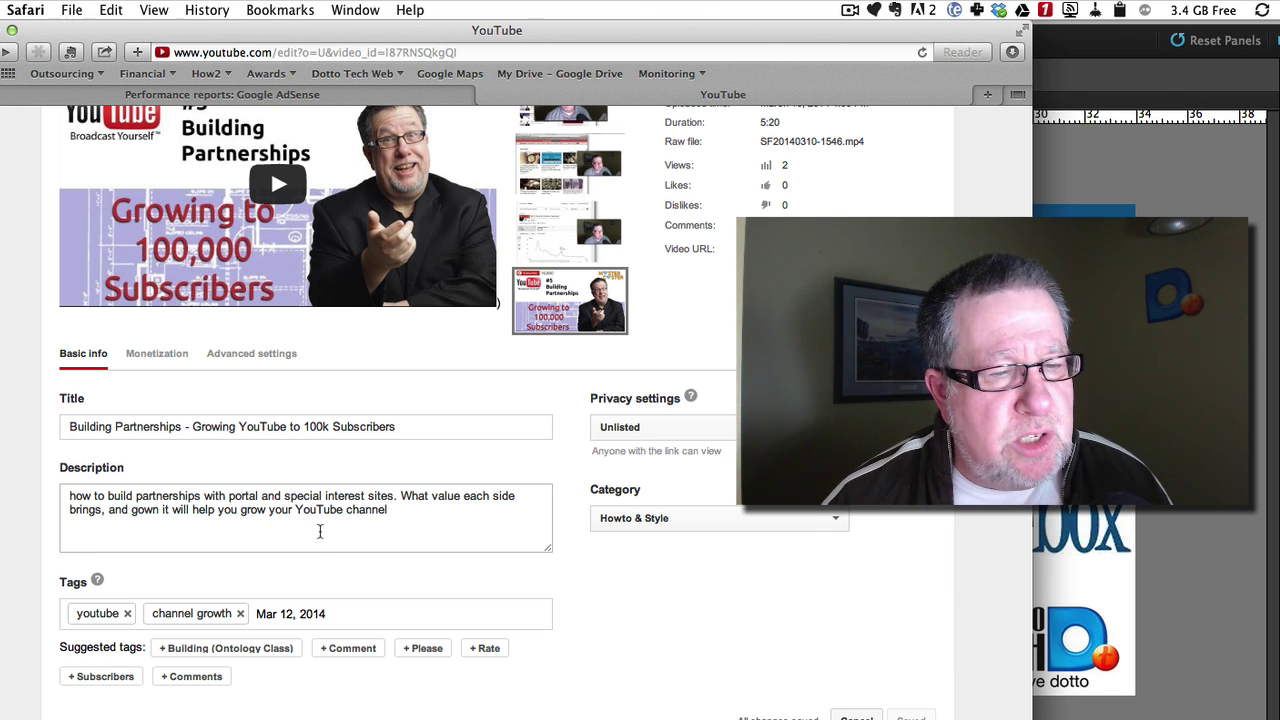
scroll(730, 436, "up", 5)
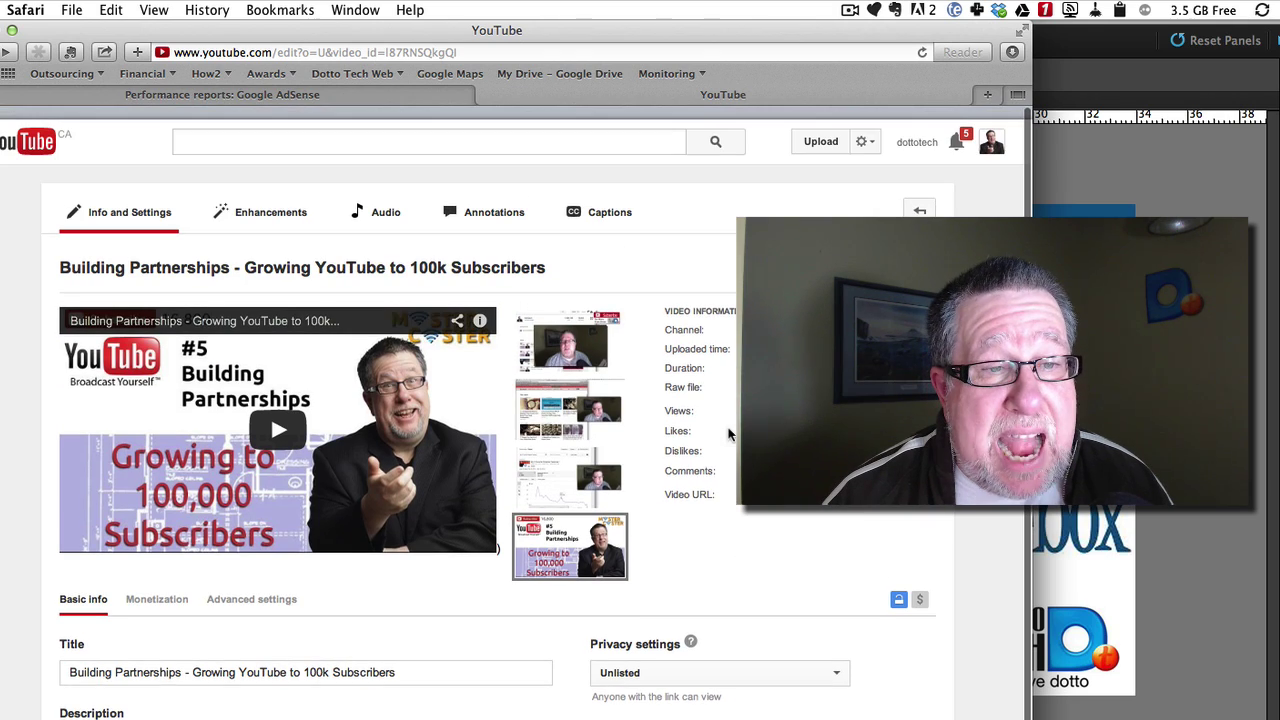
scroll(731, 547, "down", 2)
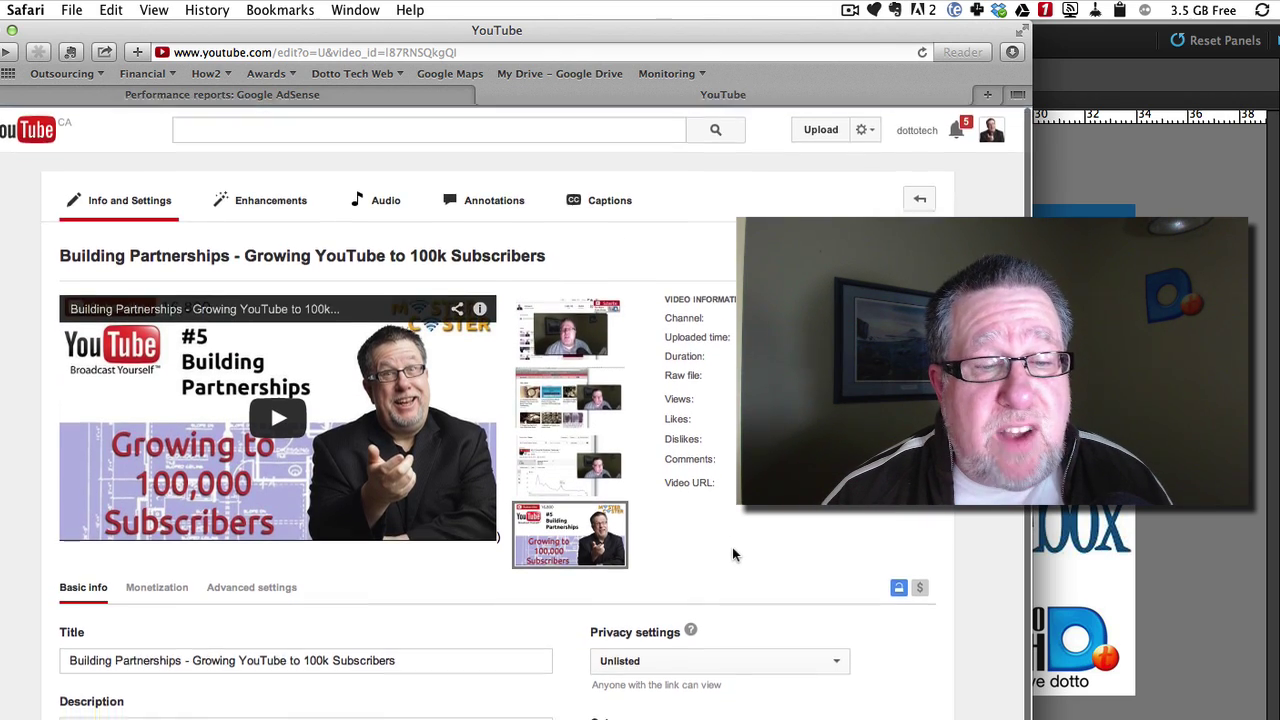
scroll(730, 555, "down", 4)
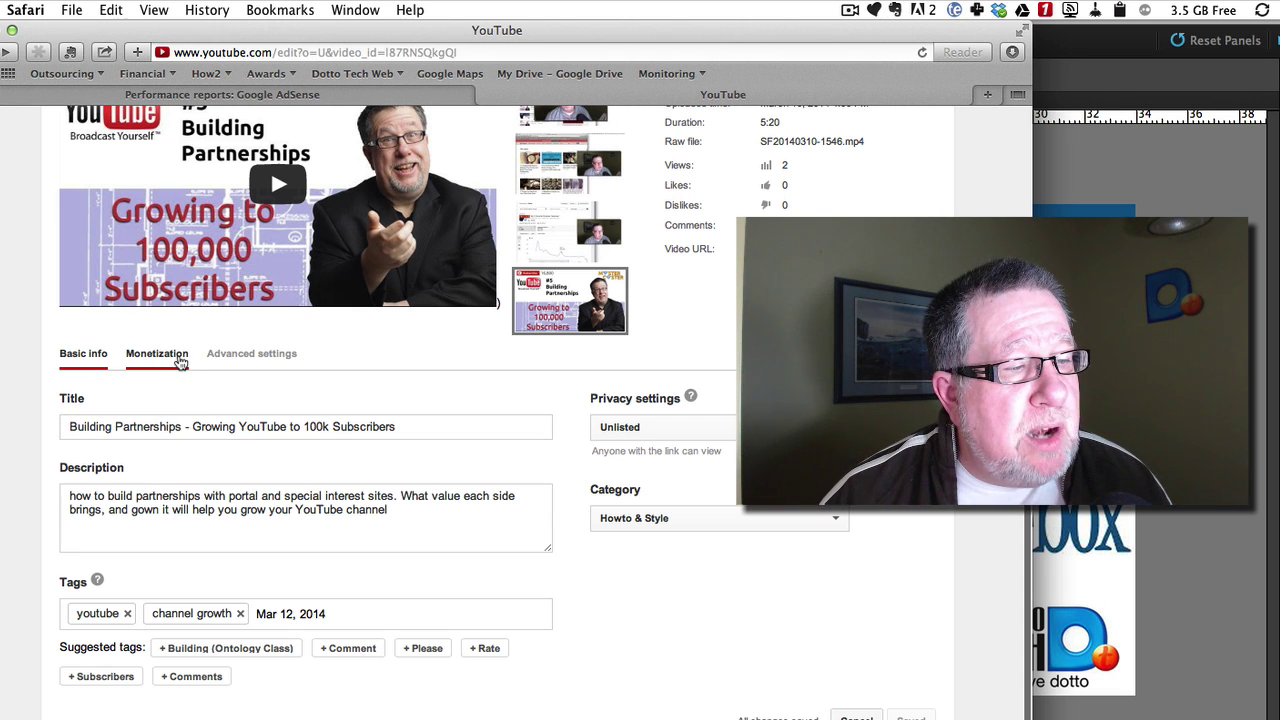
Step: Enable Monetize with Ads for the Building Partnerships video, then return to Basic info
left_click(178, 360)
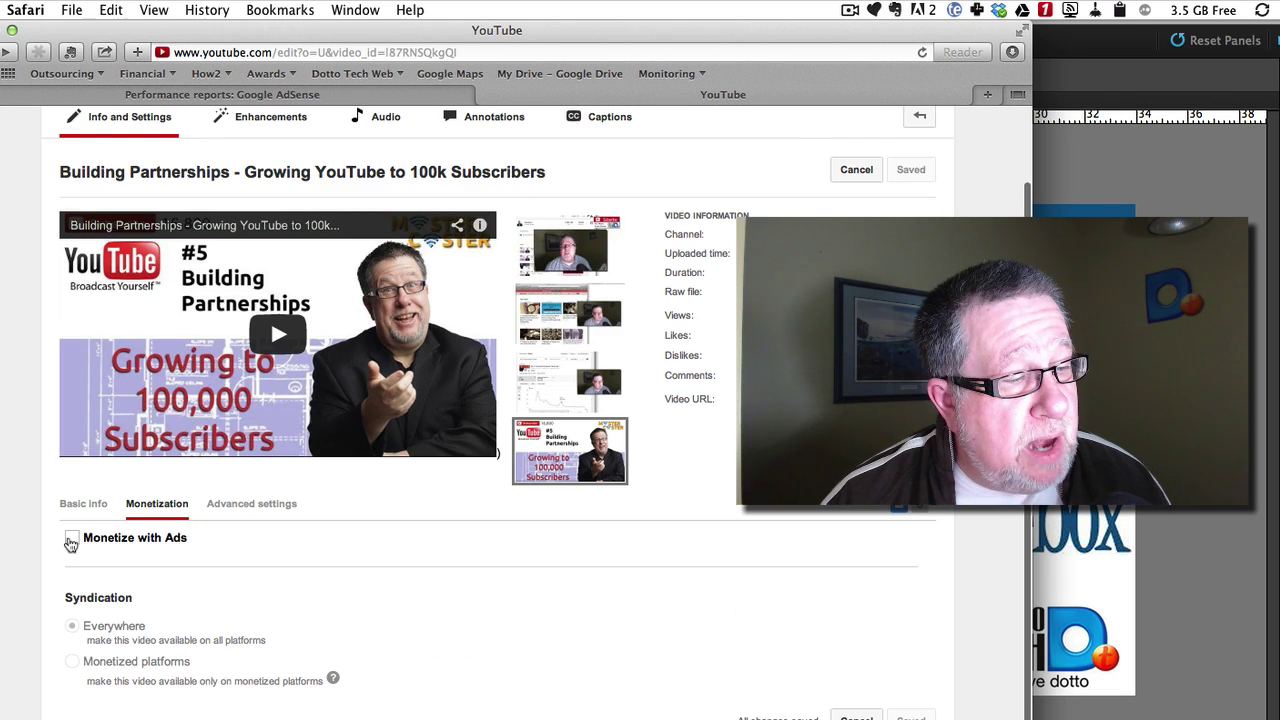
left_click(71, 540)
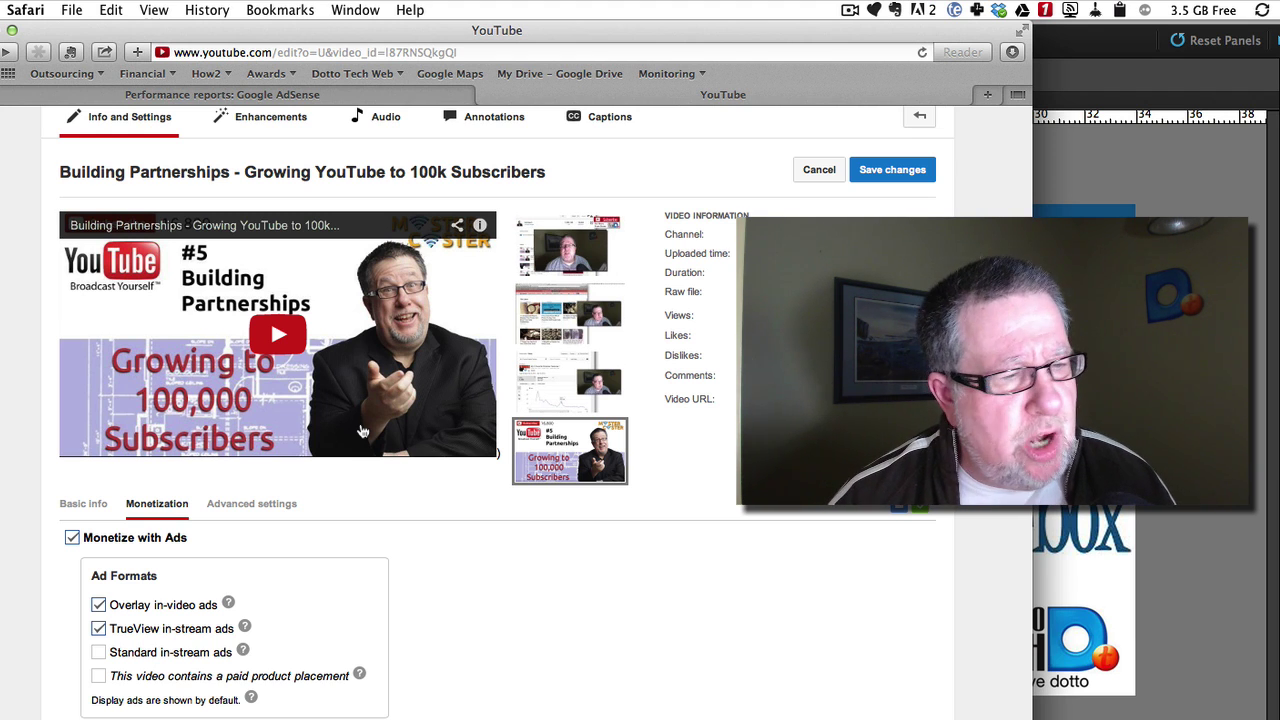
scroll(663, 625, "up", 2)
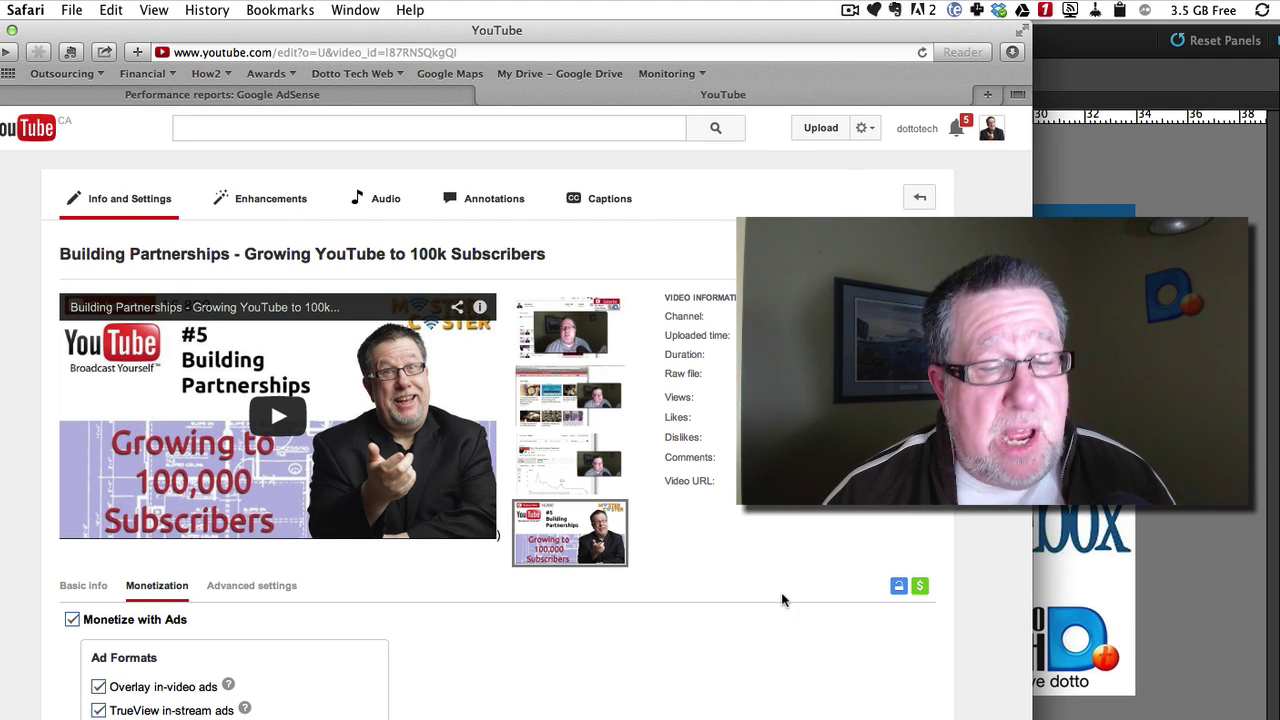
left_click(81, 590)
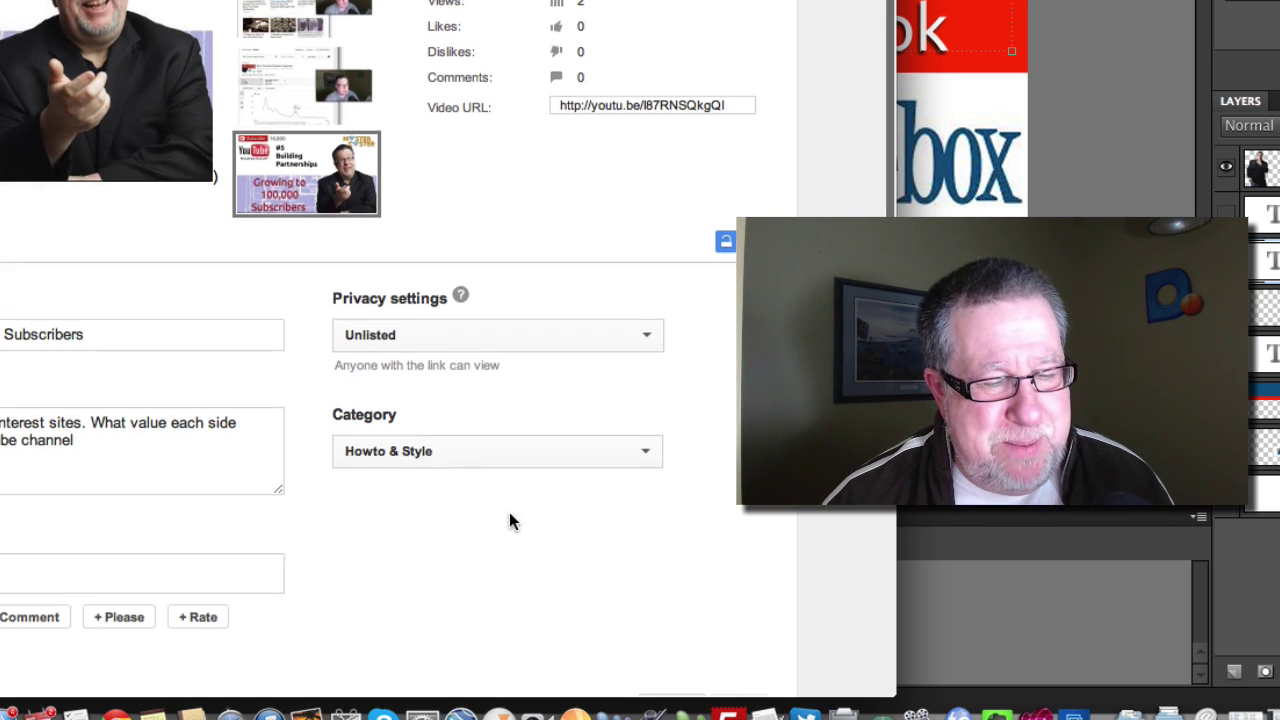
Step: Change the Building Partnerships video's privacy setting from Unlisted to Public
scroll(509, 514, "down", 3)
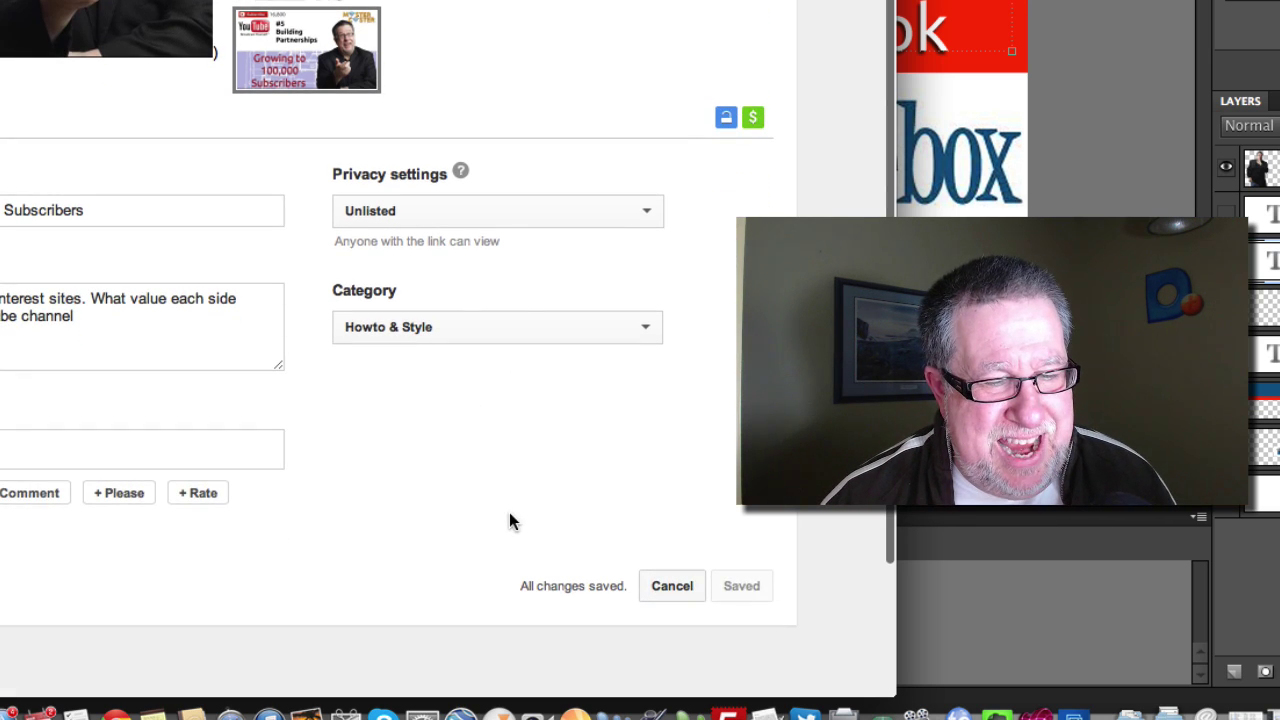
left_click(545, 212)
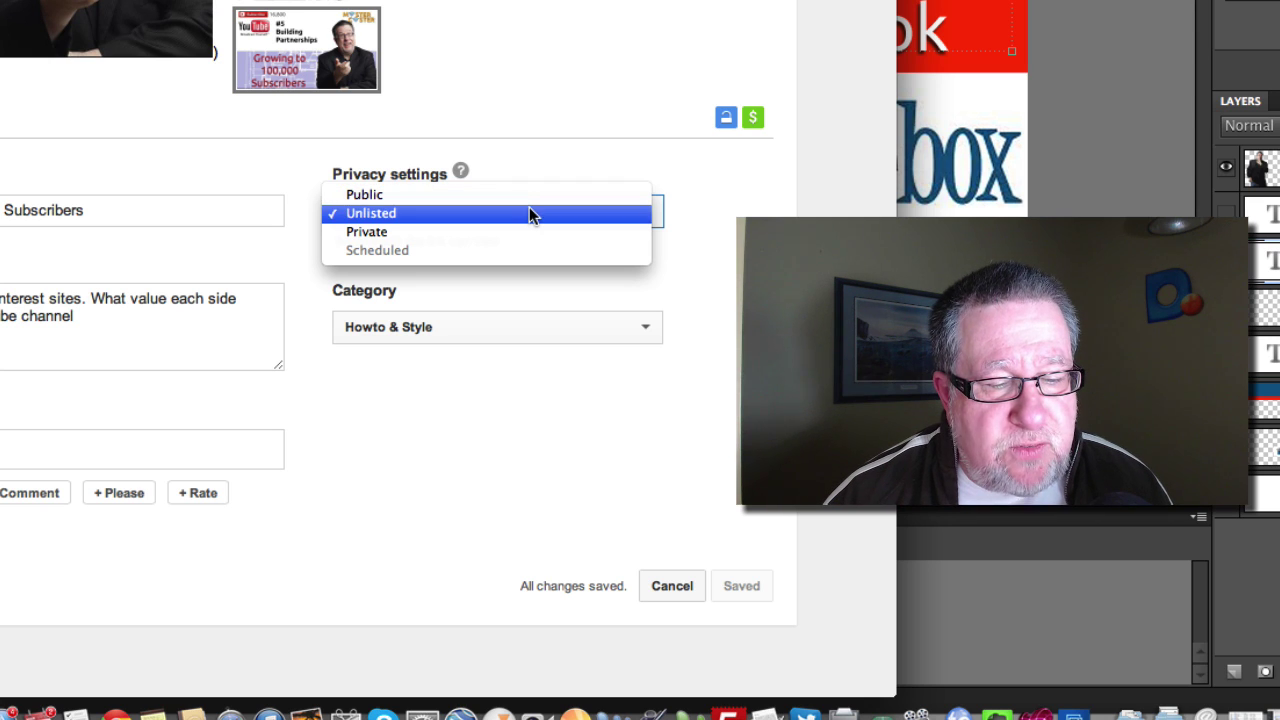
left_click(529, 213)
left_click(530, 212)
left_click(533, 197)
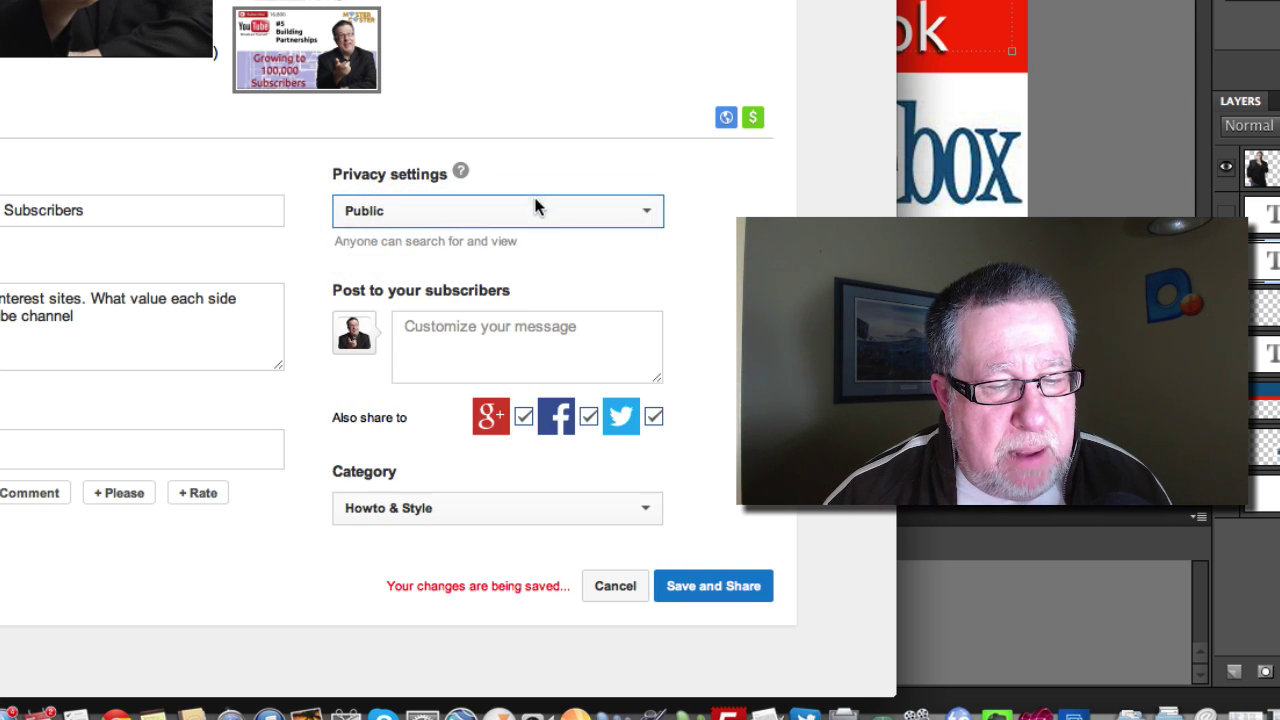